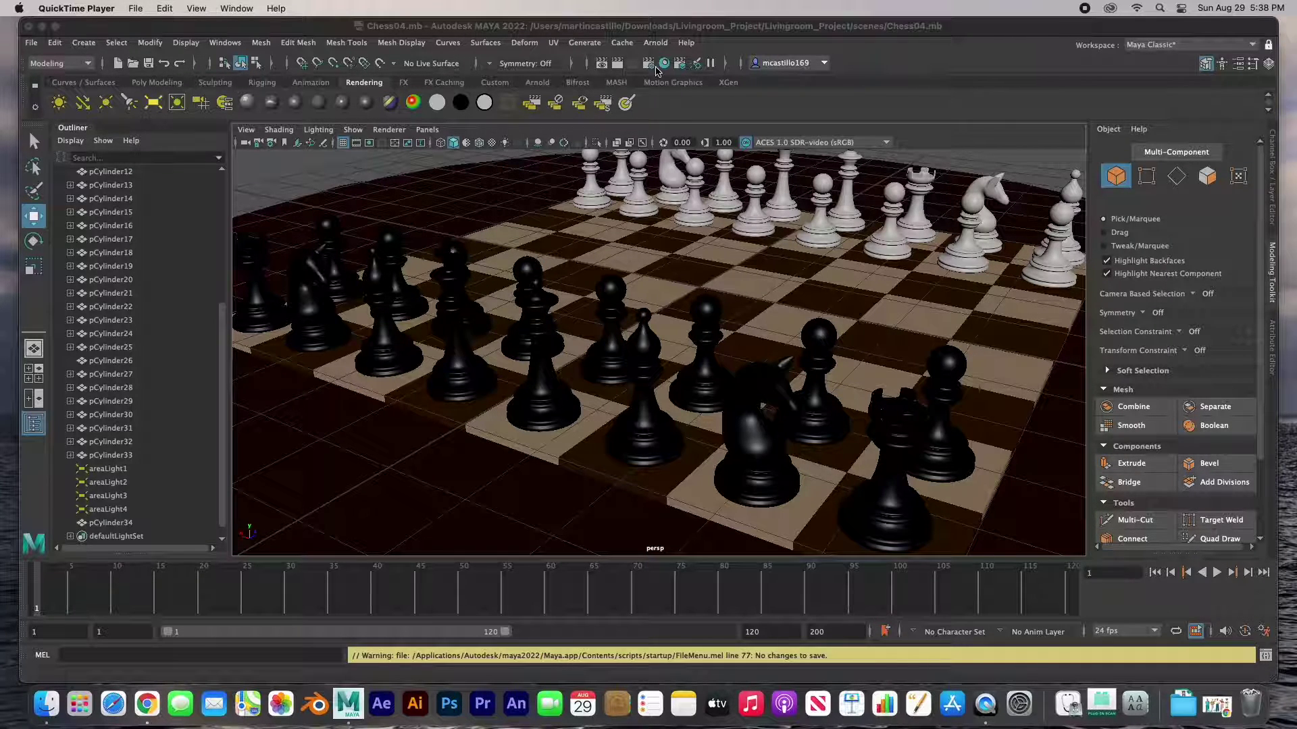
# Switch Maya to the Rendering menu set and open Render Settings.
pyautogui.keyDown('alt'); pyautogui.moveTo(545, 450); pyautogui.dragTo(689, 346); pyautogui.keyUp('alt')
pyautogui.scroll(5, 754, 325)
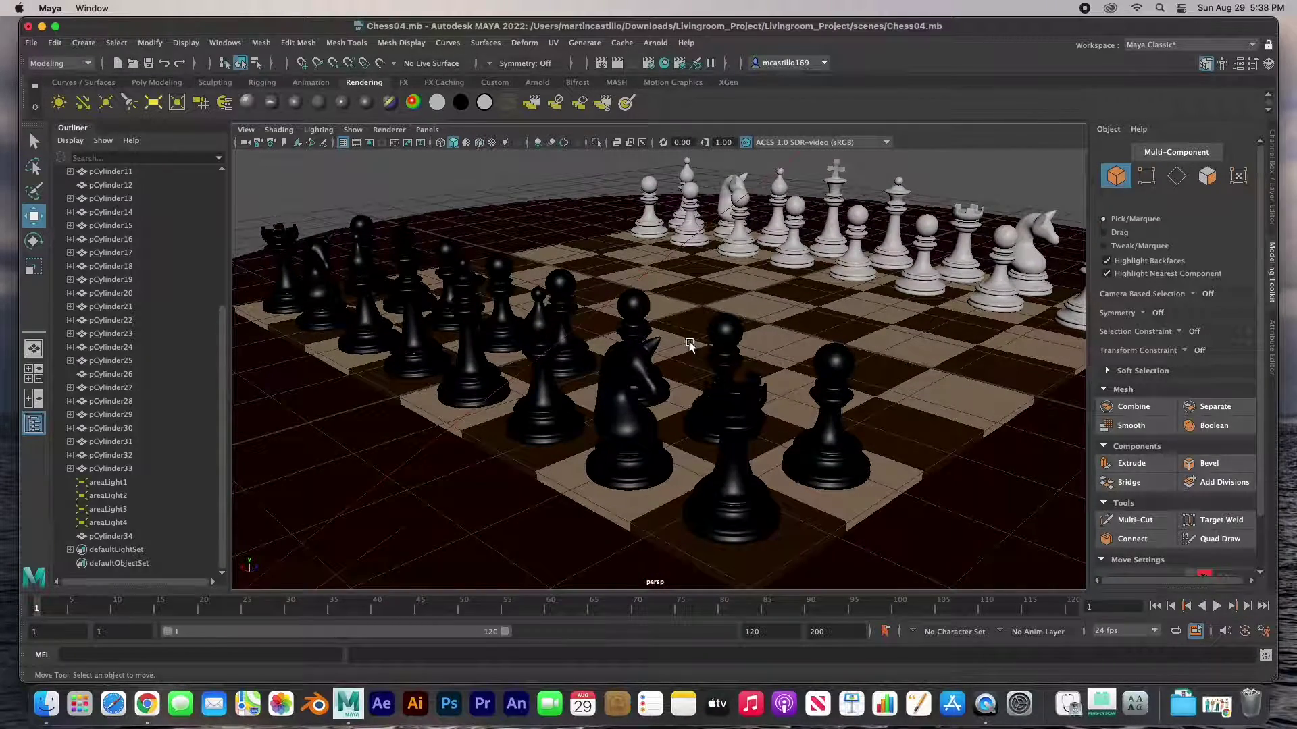
pyautogui.moveTo(689, 345)
pyautogui.keyDown('alt'); pyautogui.mouseDown()
pyautogui.moveTo(686, 364)
pyautogui.moveTo(689, 348)
pyautogui.mouseUp(); pyautogui.keyUp('alt')
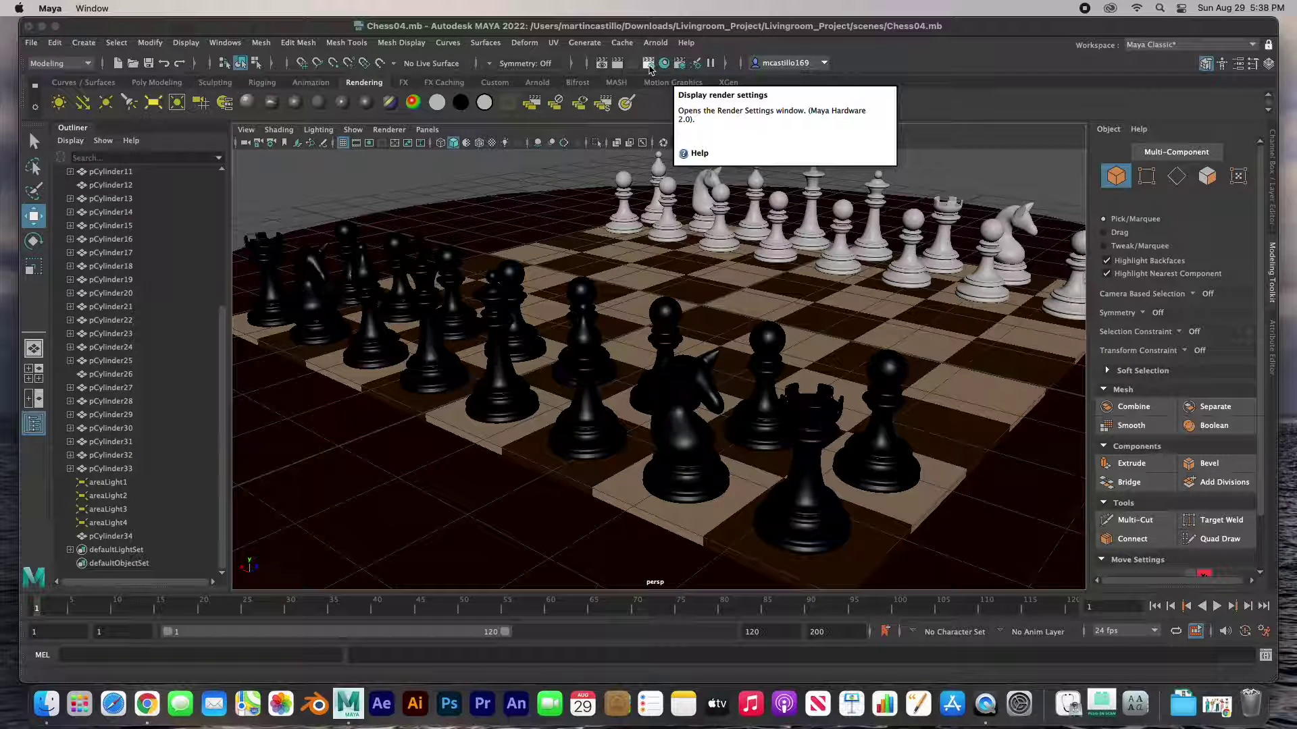
pyautogui.click(72, 65)
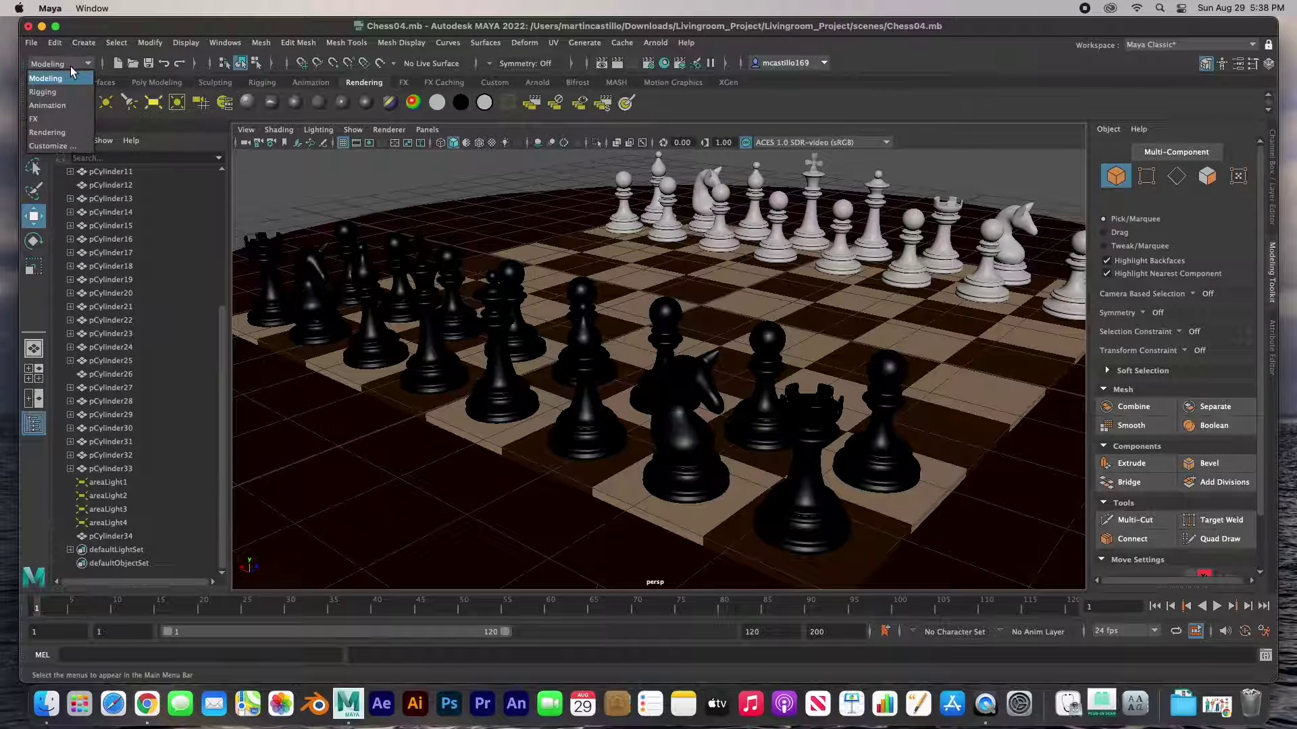
pyautogui.click(60, 133)
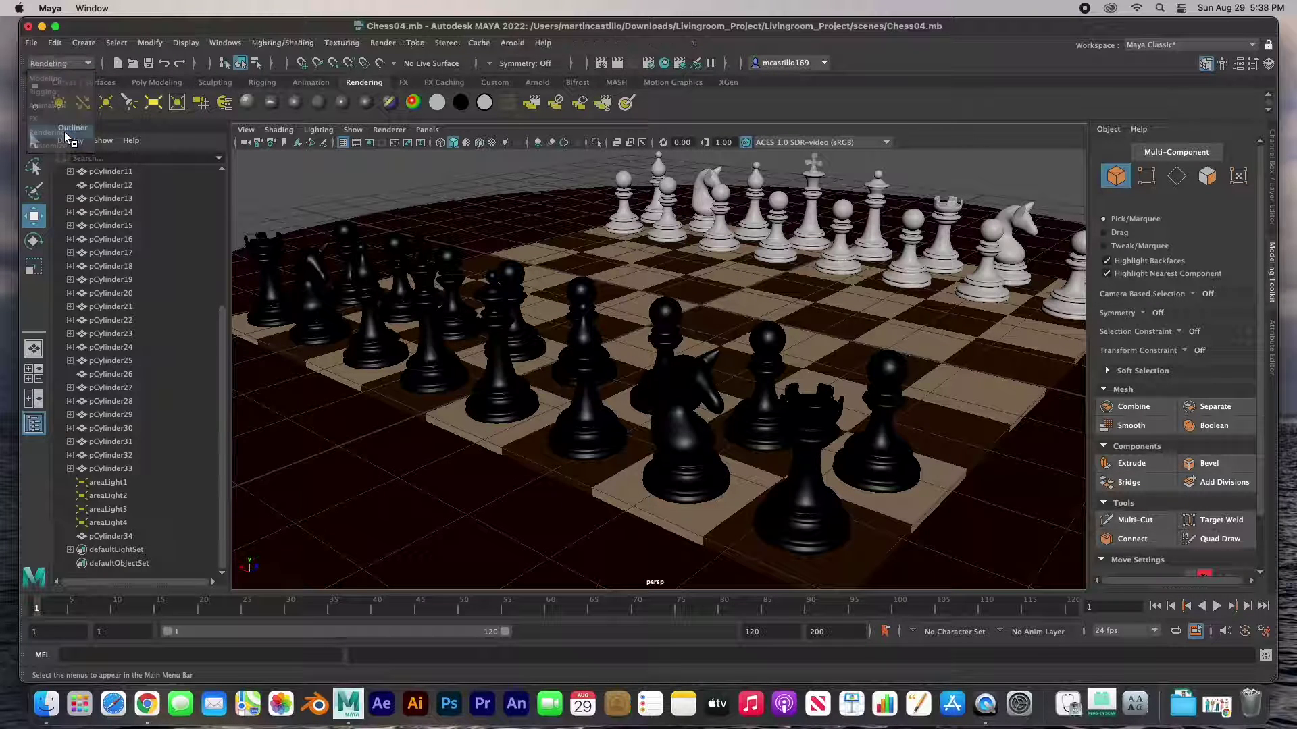
pyautogui.click(384, 44)
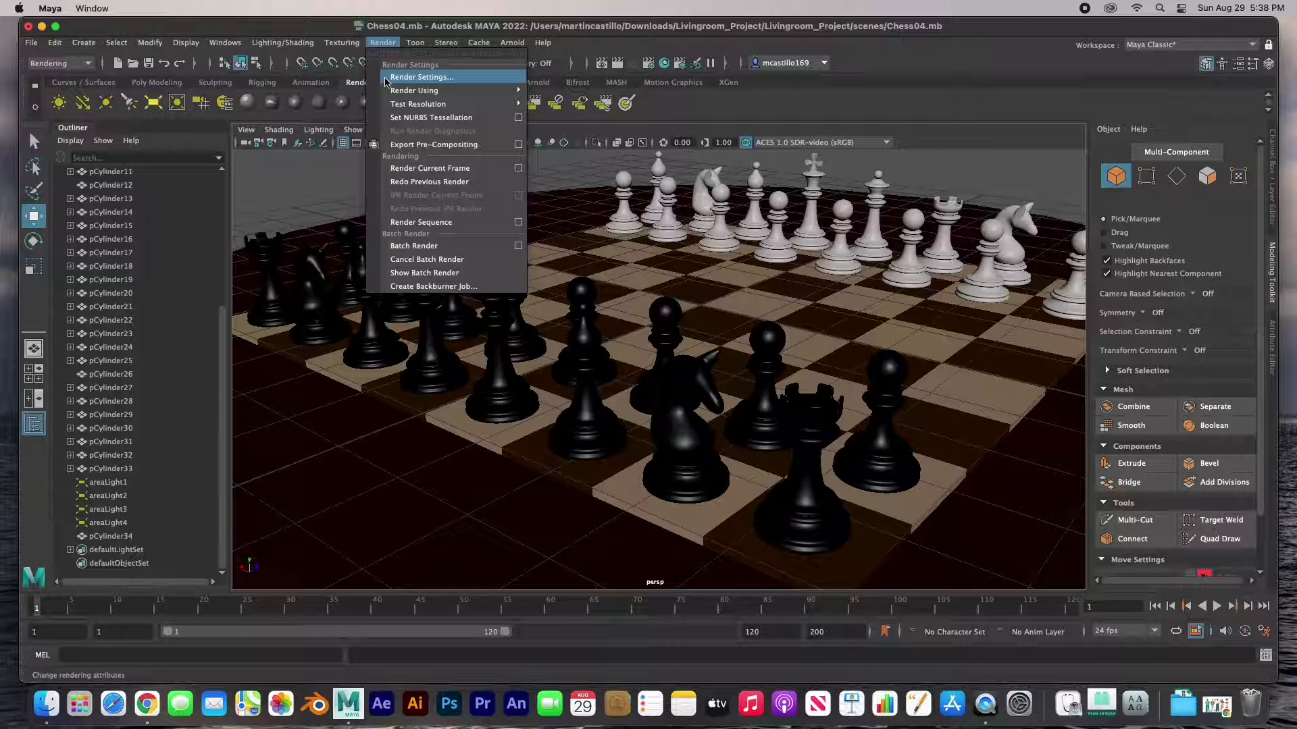
pyautogui.click(385, 79)
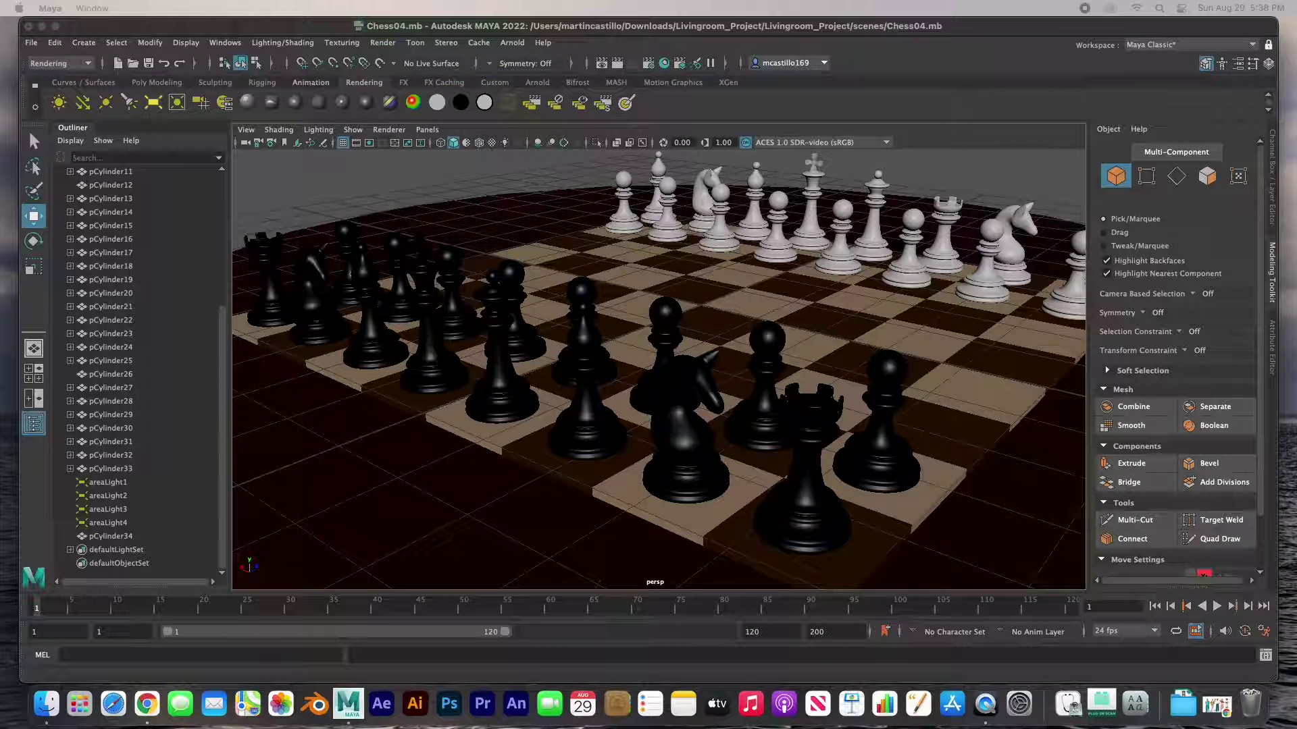
# Set Render Using to Maya Hardware 2.0.
pyautogui.moveTo(836, 132); pyautogui.dragTo(832, 106)
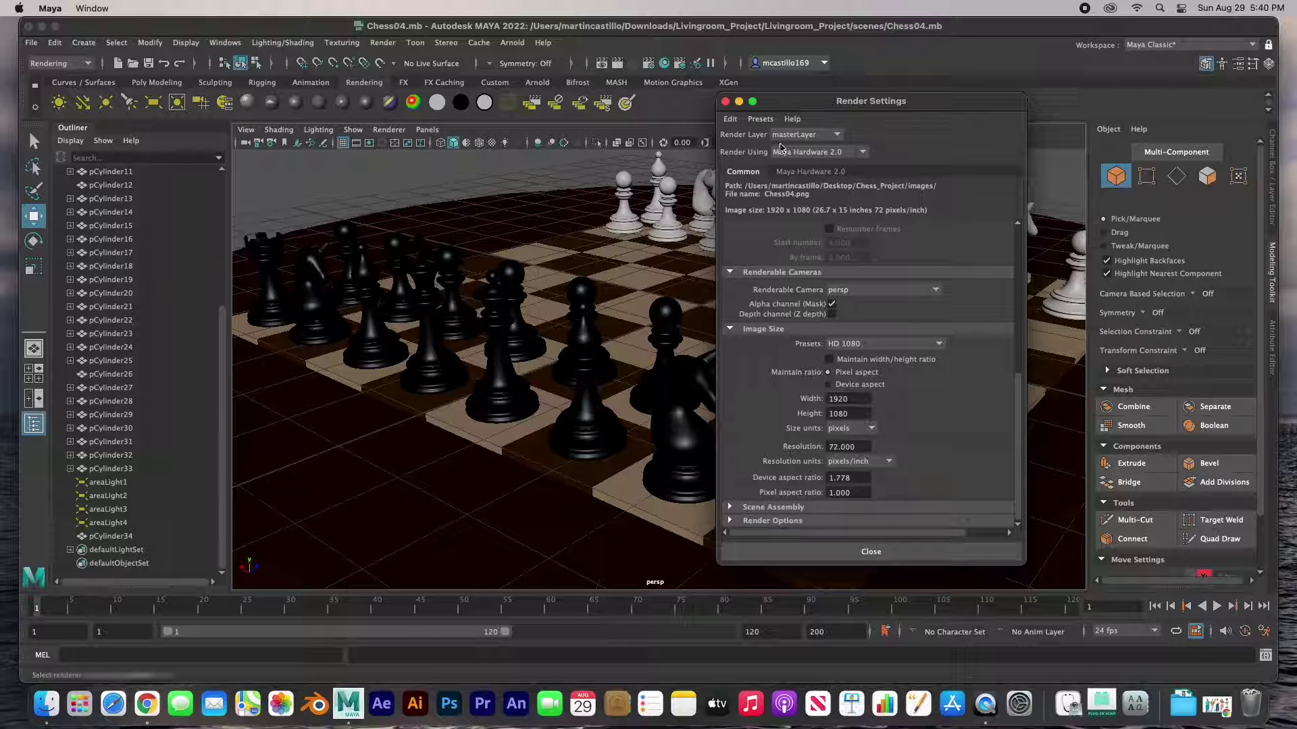
pyautogui.click(863, 152)
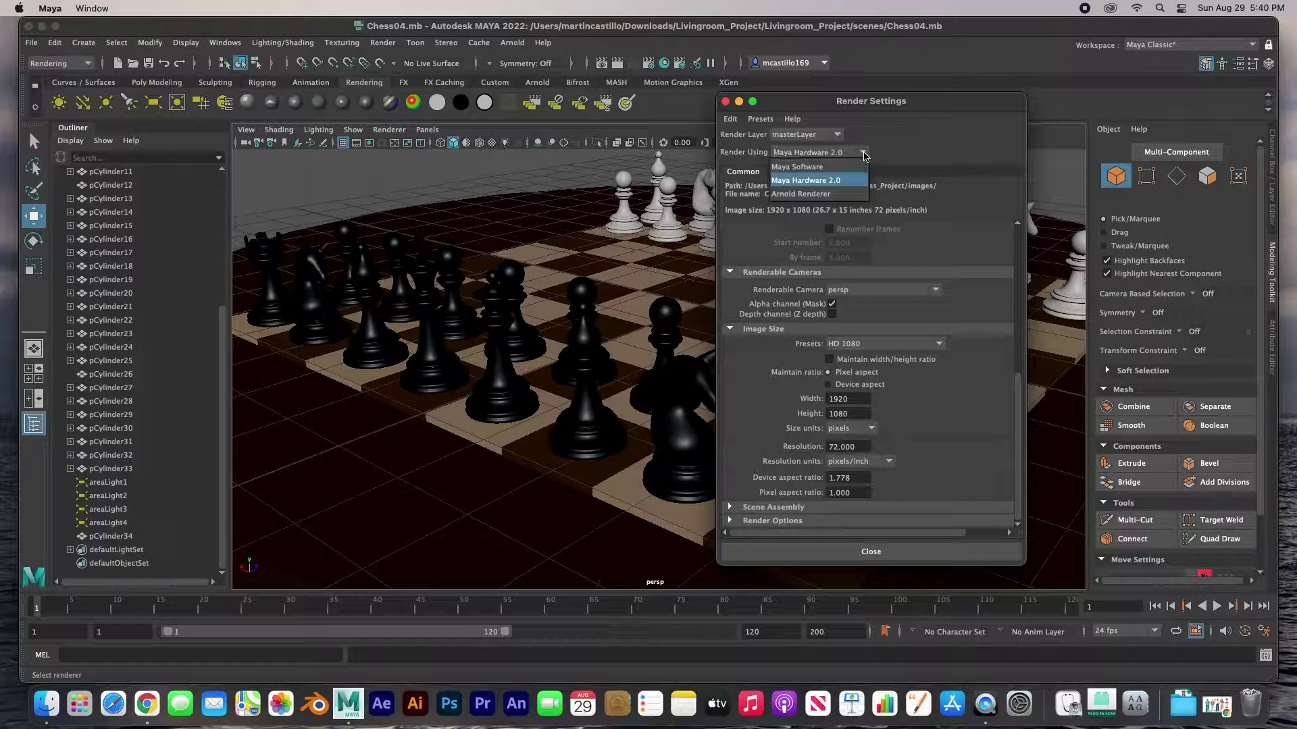
pyautogui.click(805, 183)
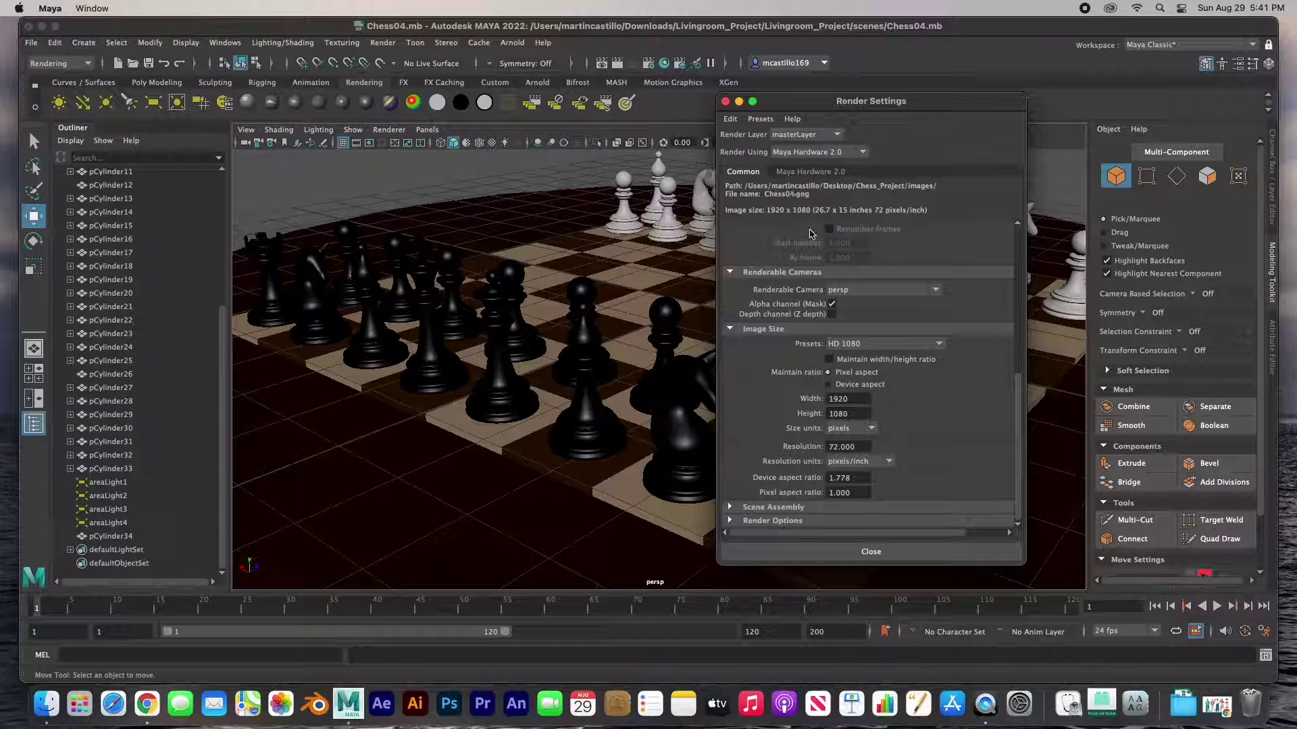
# Set the file name prefix to ChessPieces and the image format to JPEG (jpg).
pyautogui.scroll(-2, 834, 241)
pyautogui.scroll(2, 851, 270)
pyautogui.scroll(5, 1023, 402)
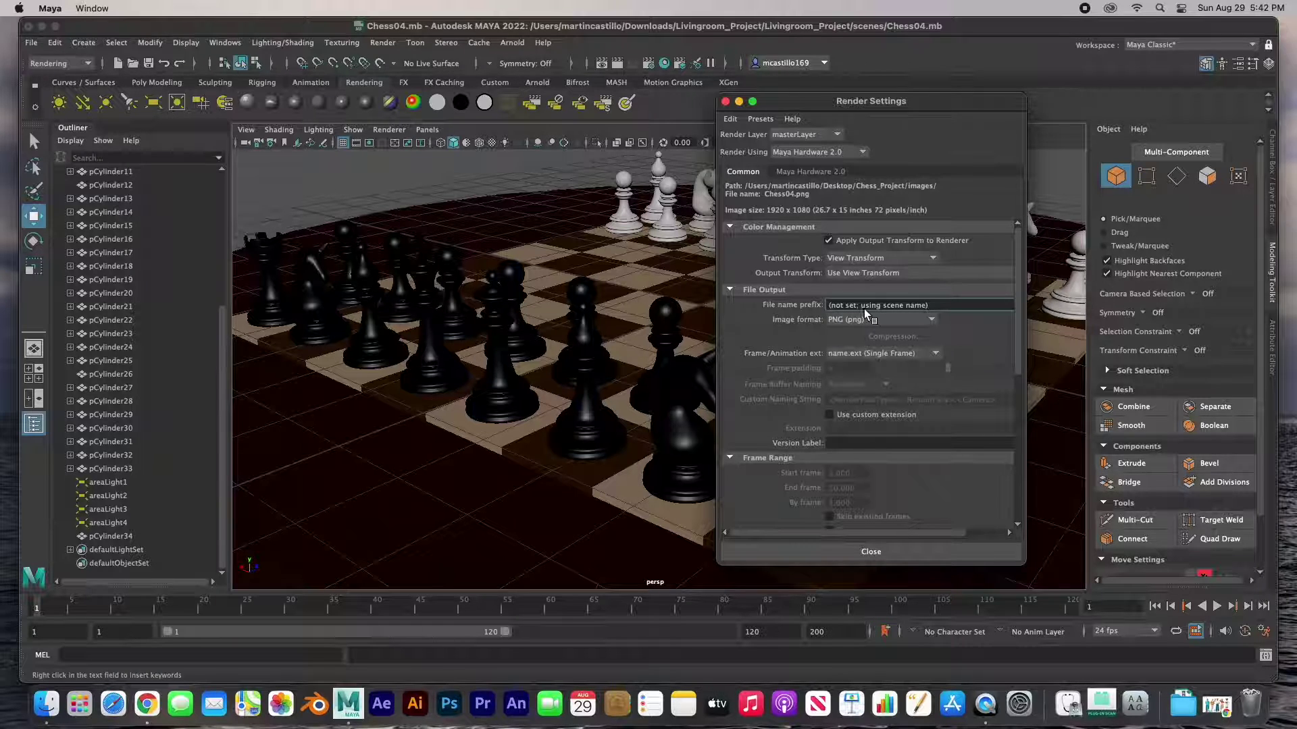
pyautogui.moveTo(938, 305); pyautogui.dragTo(816, 302)
pyautogui.write('Ches')
pyautogui.write('sPieci')
pyautogui.click(851, 321)
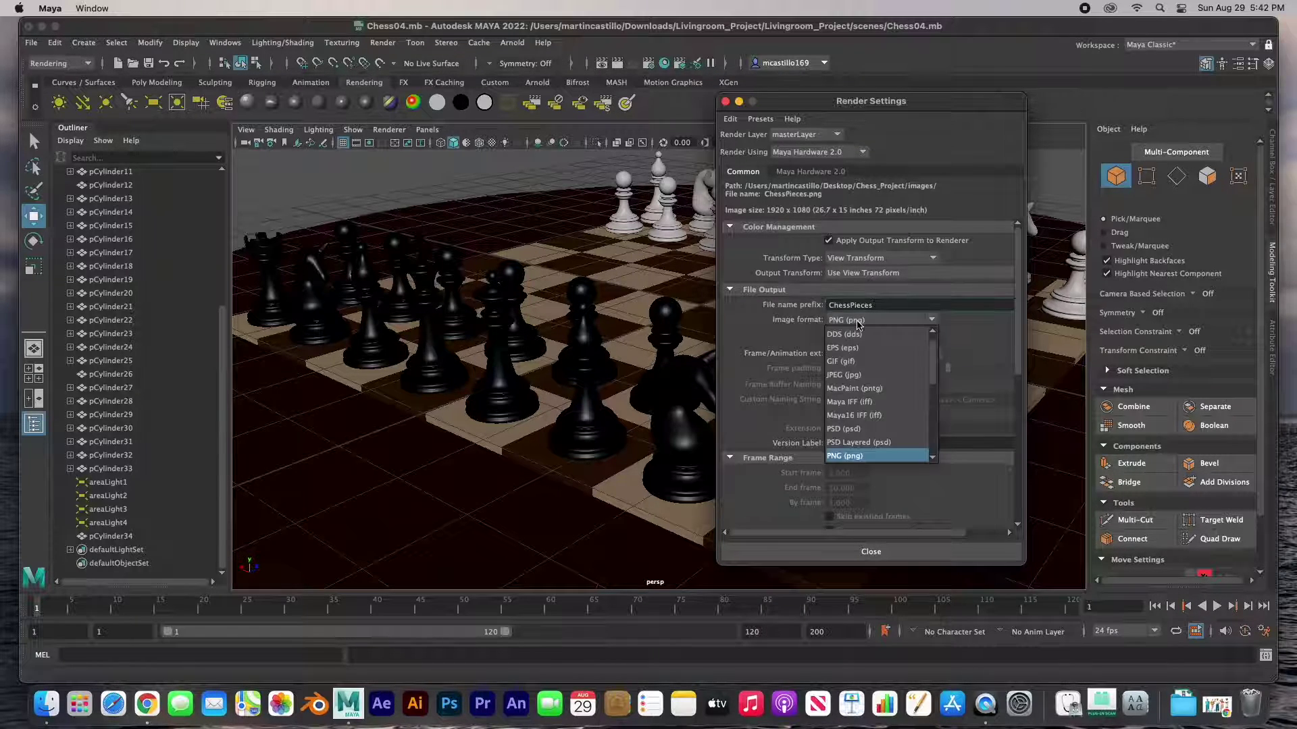
pyautogui.click(853, 375)
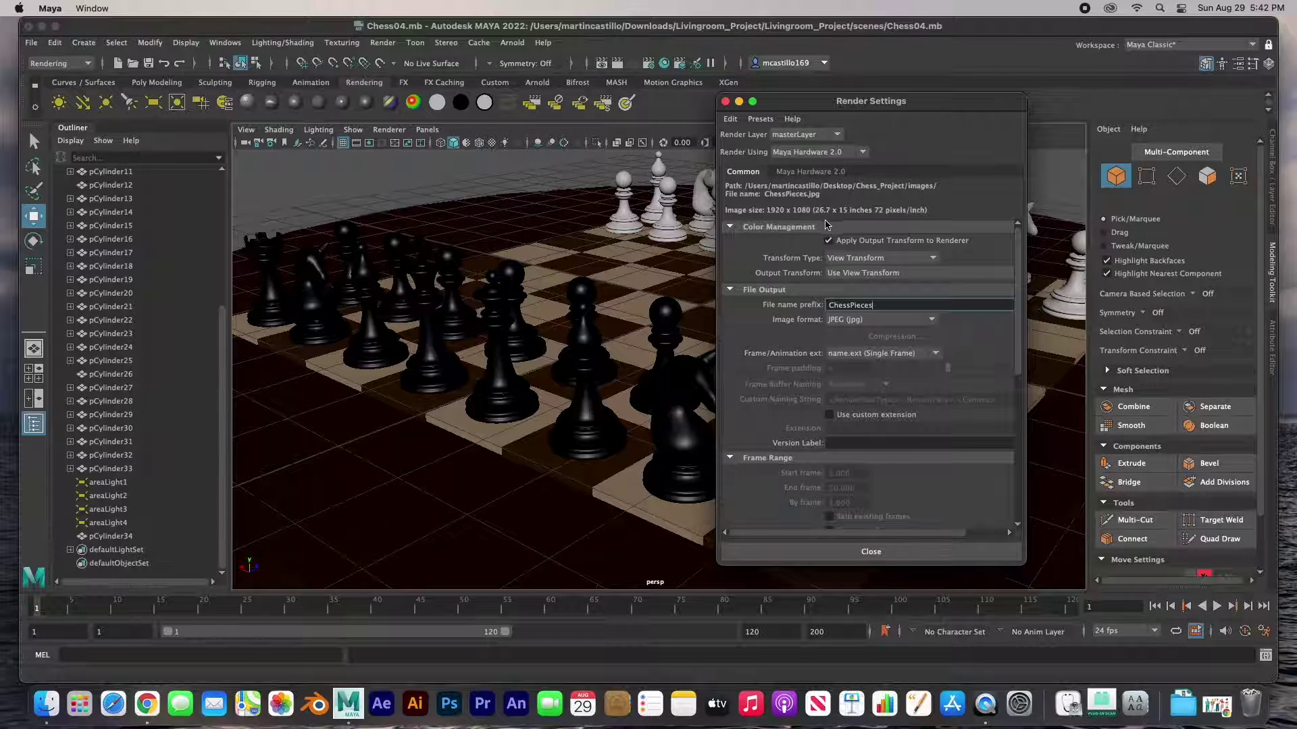
# Set Frame/Animation ext to name_#.ext.
pyautogui.click(859, 305)
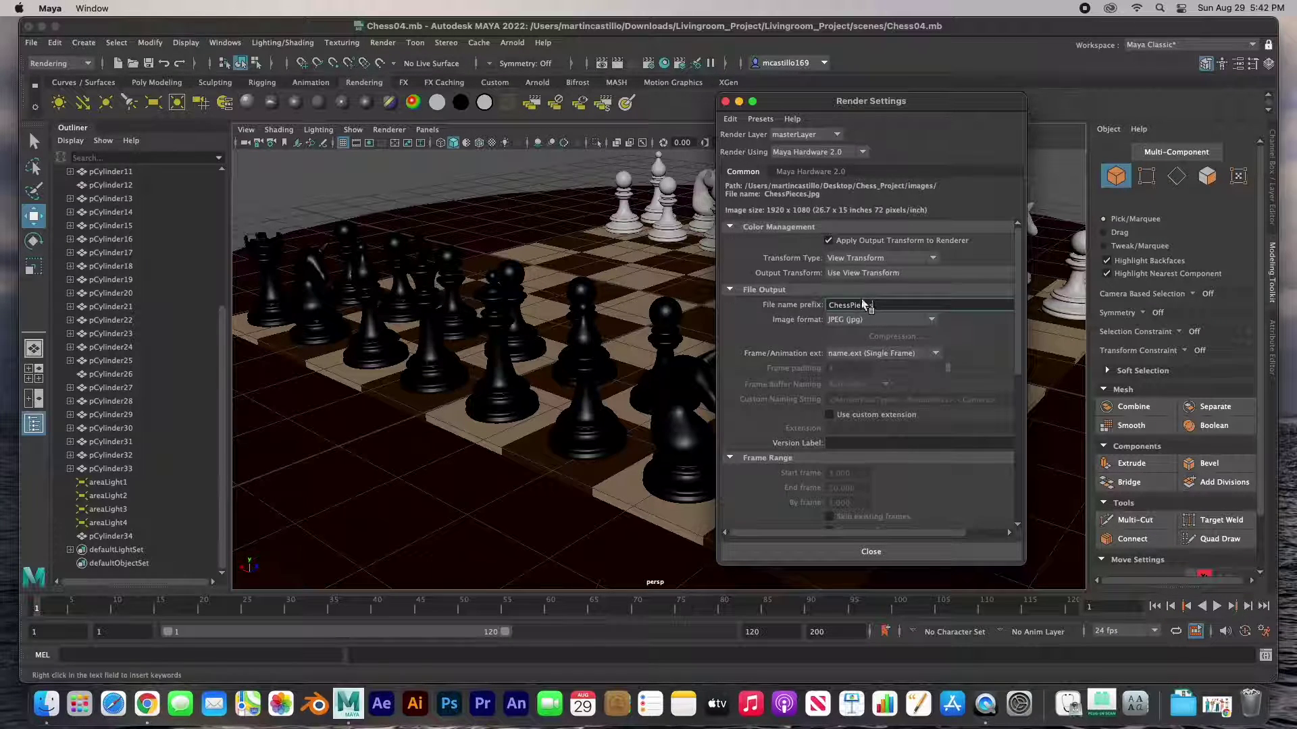
pyautogui.click(865, 354)
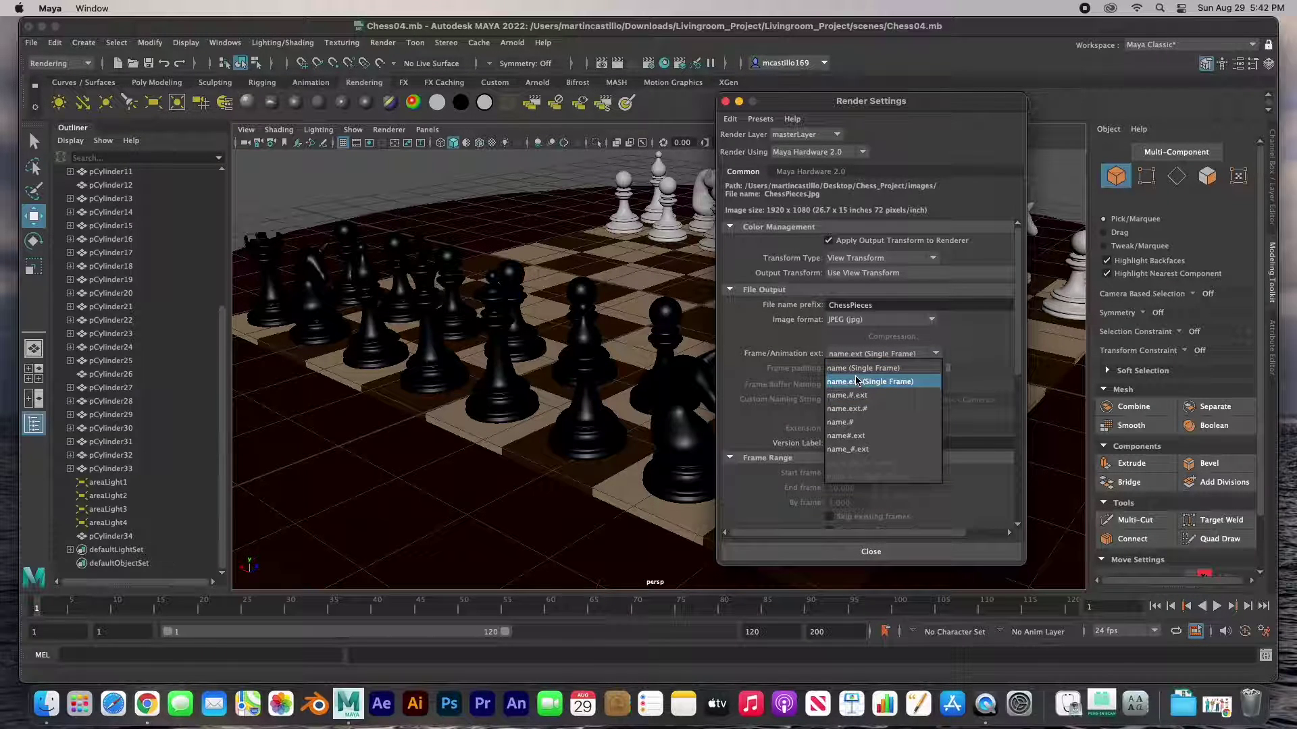
pyautogui.click(856, 450)
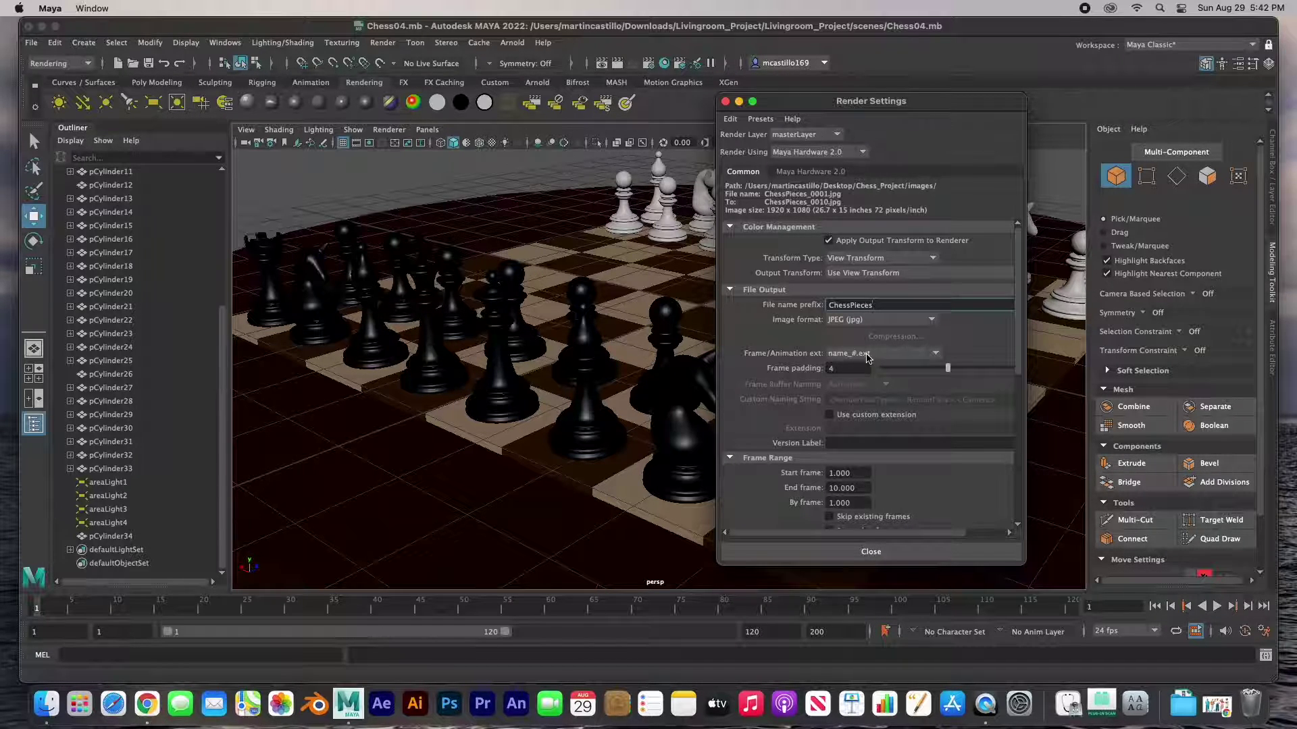
# Change the frame padding from 4 to 2.
pyautogui.click(835, 373)
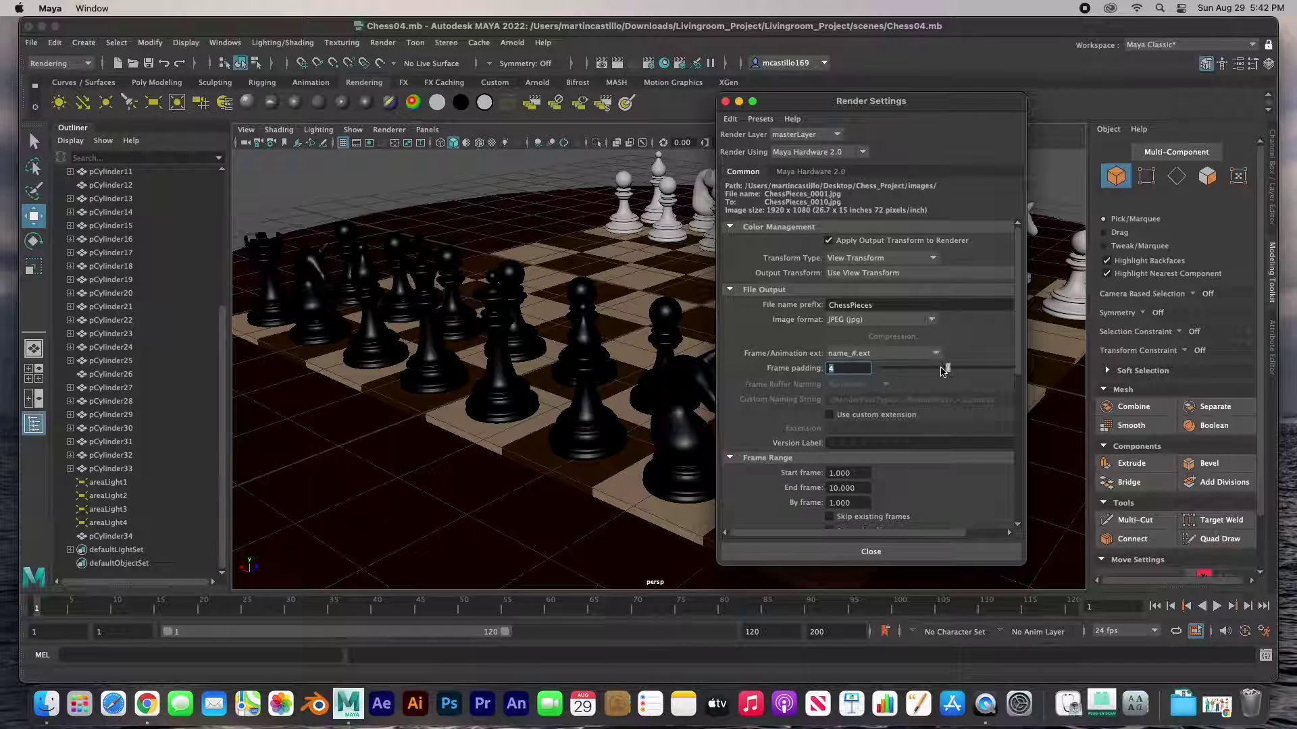
pyautogui.moveTo(943, 371); pyautogui.dragTo(914, 371)
pyautogui.moveTo(921, 371); pyautogui.dragTo(949, 368)
pyautogui.press('Return')
pyautogui.write('2')
pyautogui.scroll(-3, 792, 370)
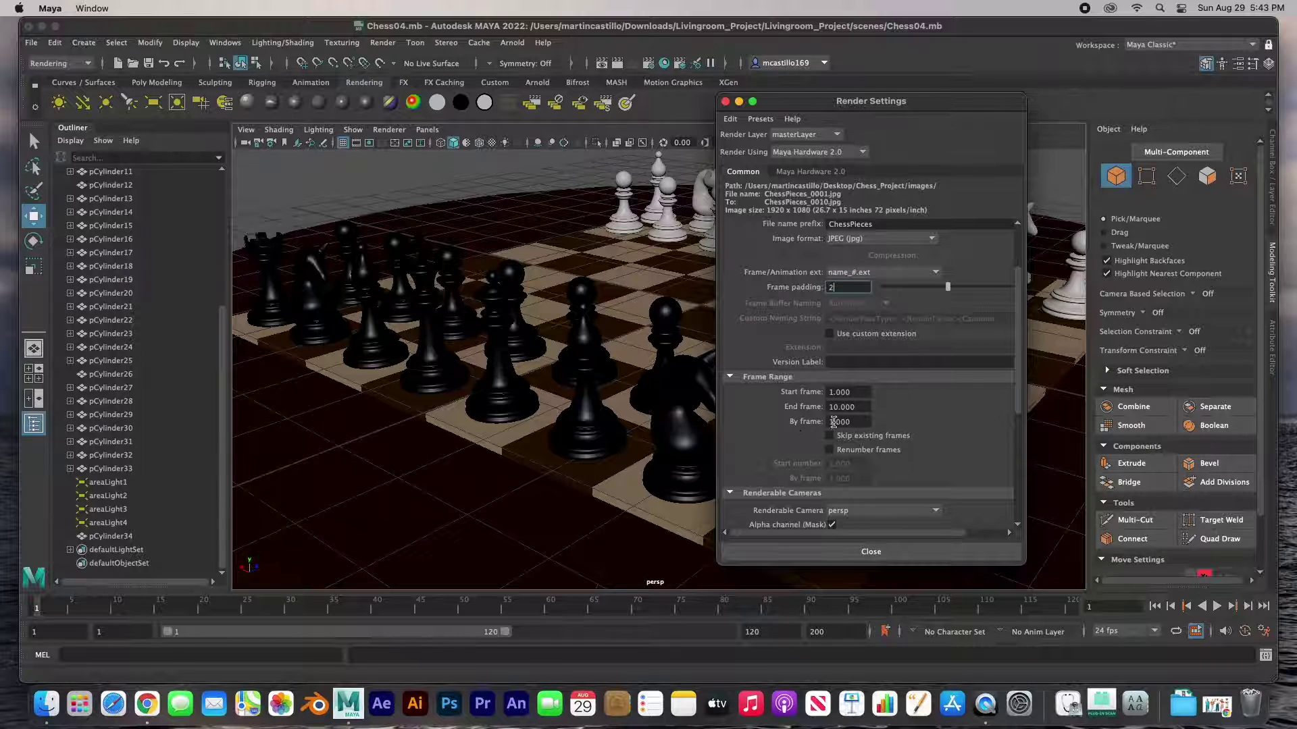
# Set the By frame value to 1.
pyautogui.moveTo(863, 420); pyautogui.dragTo(781, 422)
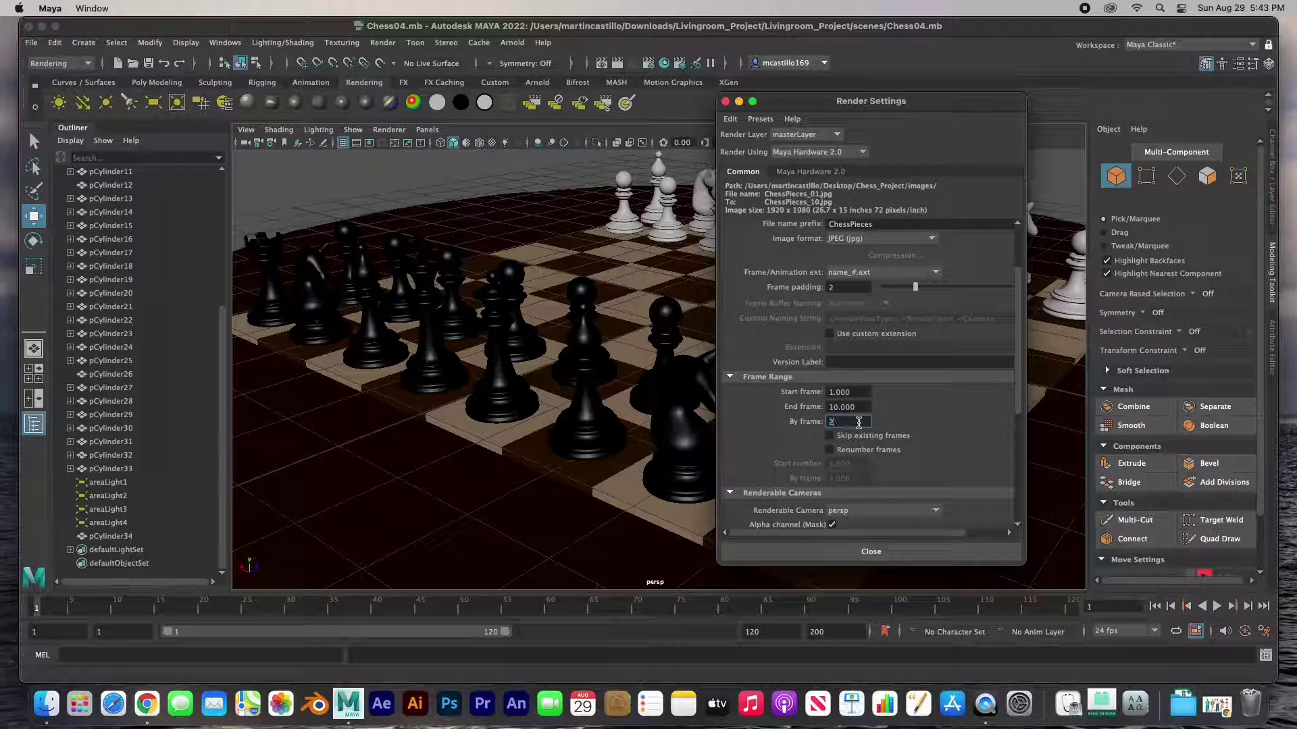
pyautogui.moveTo(859, 422); pyautogui.dragTo(791, 421)
pyautogui.press('BackSpace')
pyautogui.write('4')
pyautogui.moveTo(836, 422); pyautogui.dragTo(790, 423)
pyautogui.write('1')
pyautogui.scroll(-3, 851, 392)
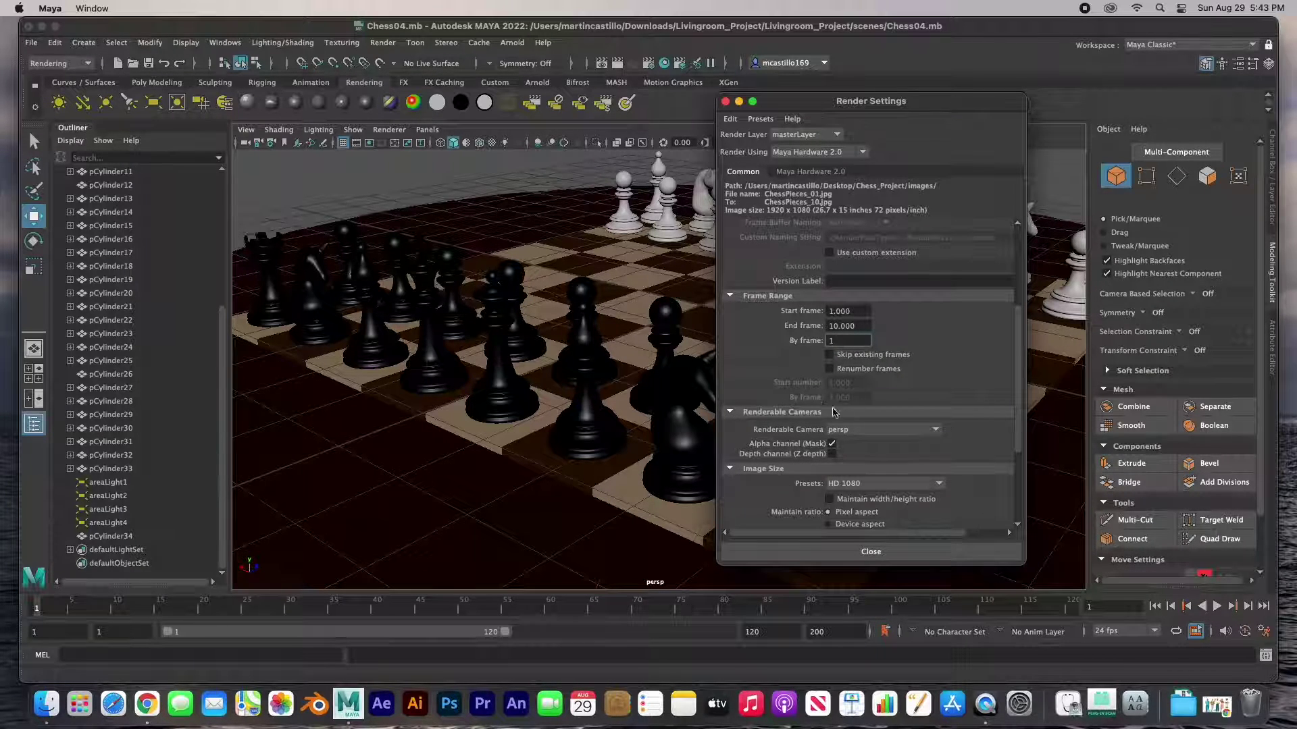
pyautogui.scroll(-2, 835, 412)
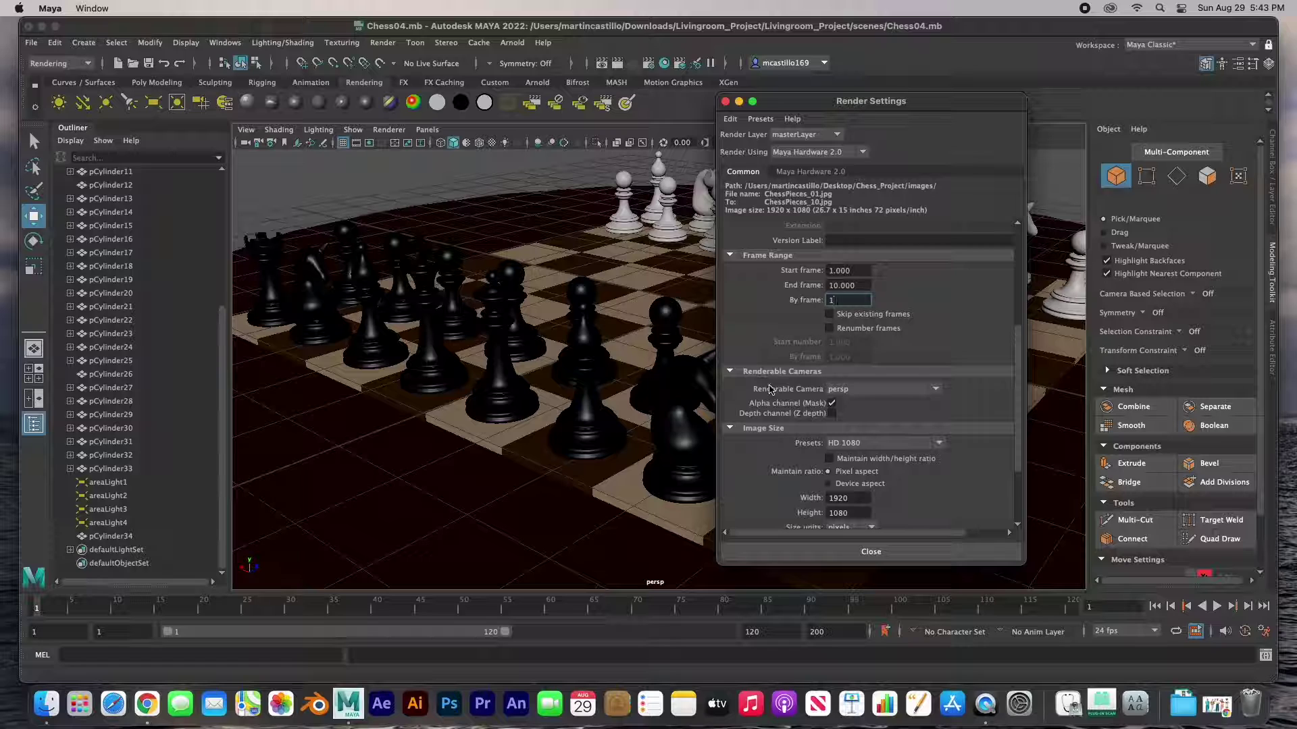
# Keep persp as the renderable camera and apply the HD 1080 (1920x1080) image size preset.
pyautogui.click(855, 389)
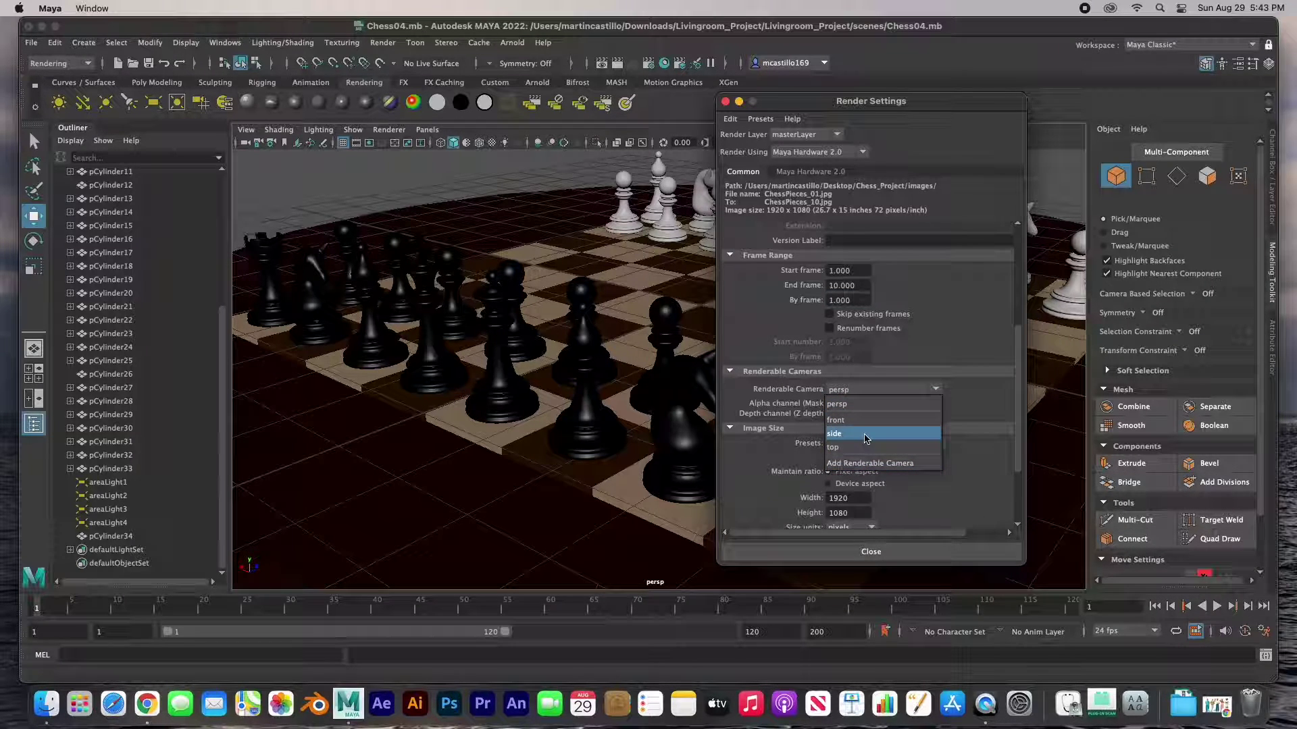
pyautogui.click(845, 405)
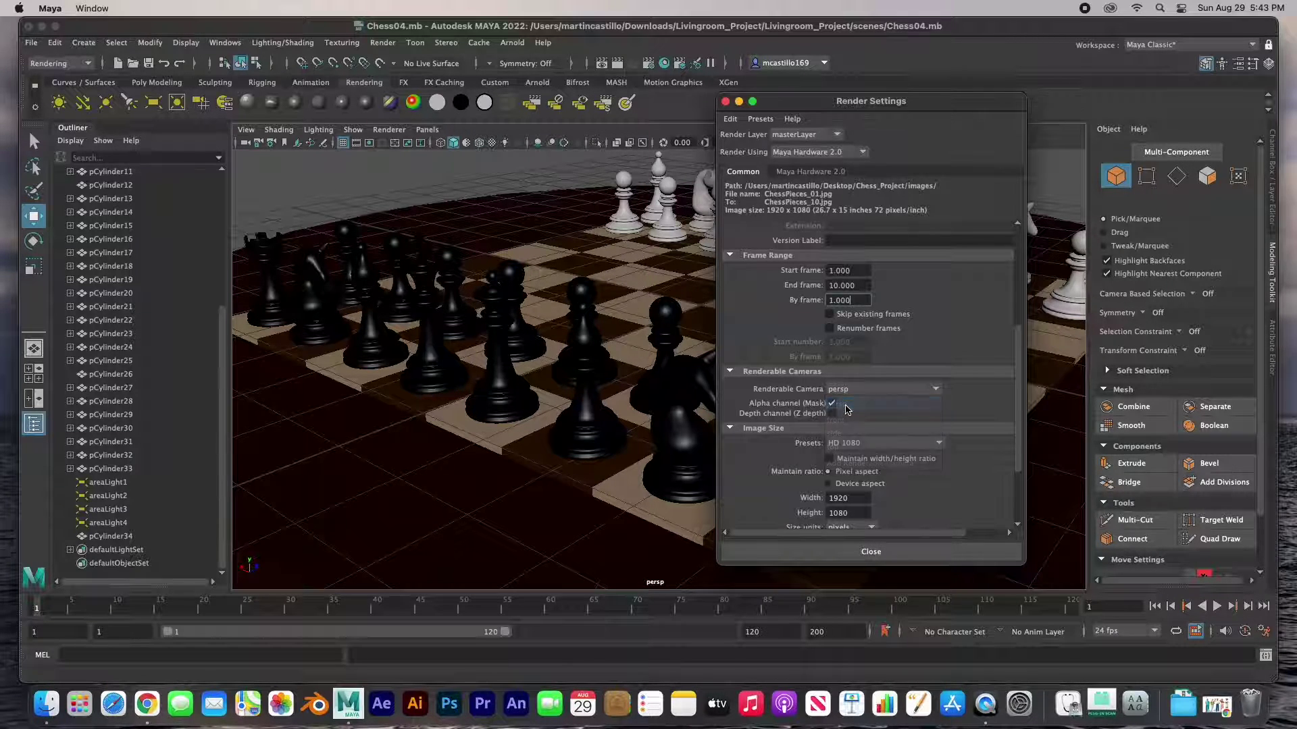
pyautogui.scroll(-2, 863, 411)
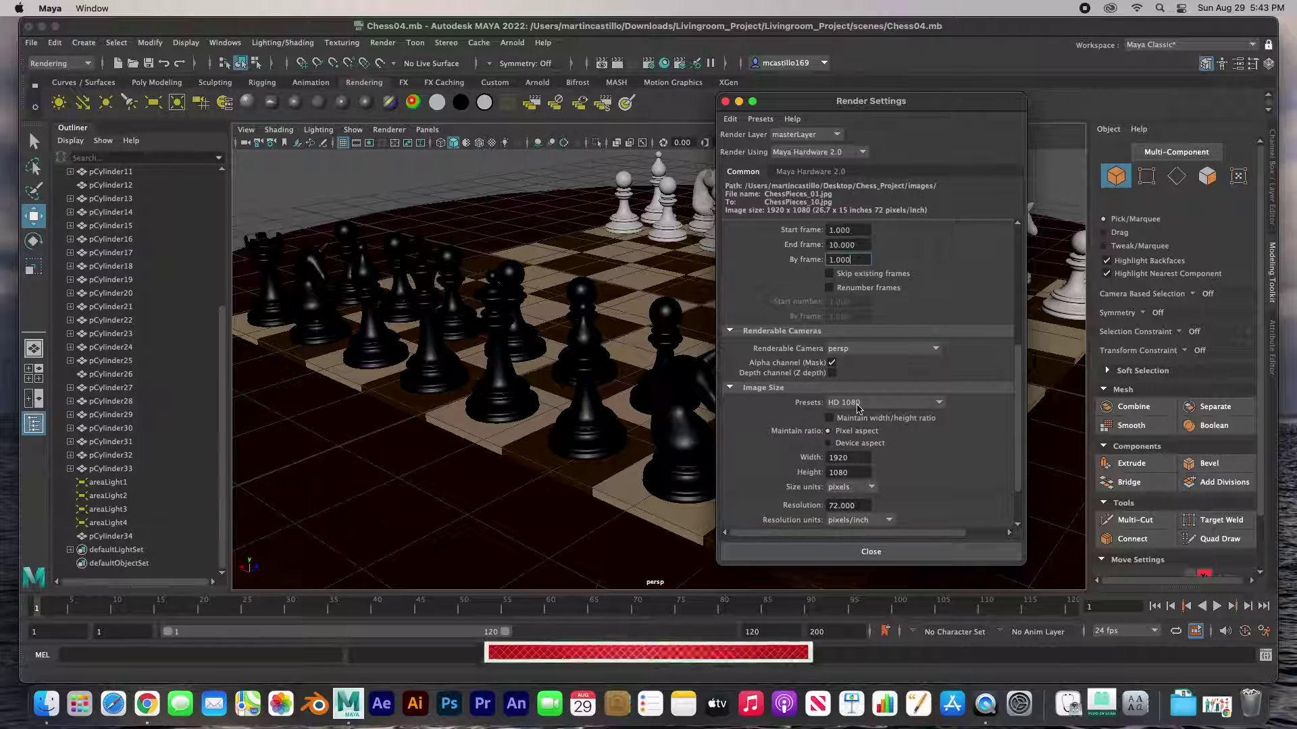
pyautogui.click(859, 405)
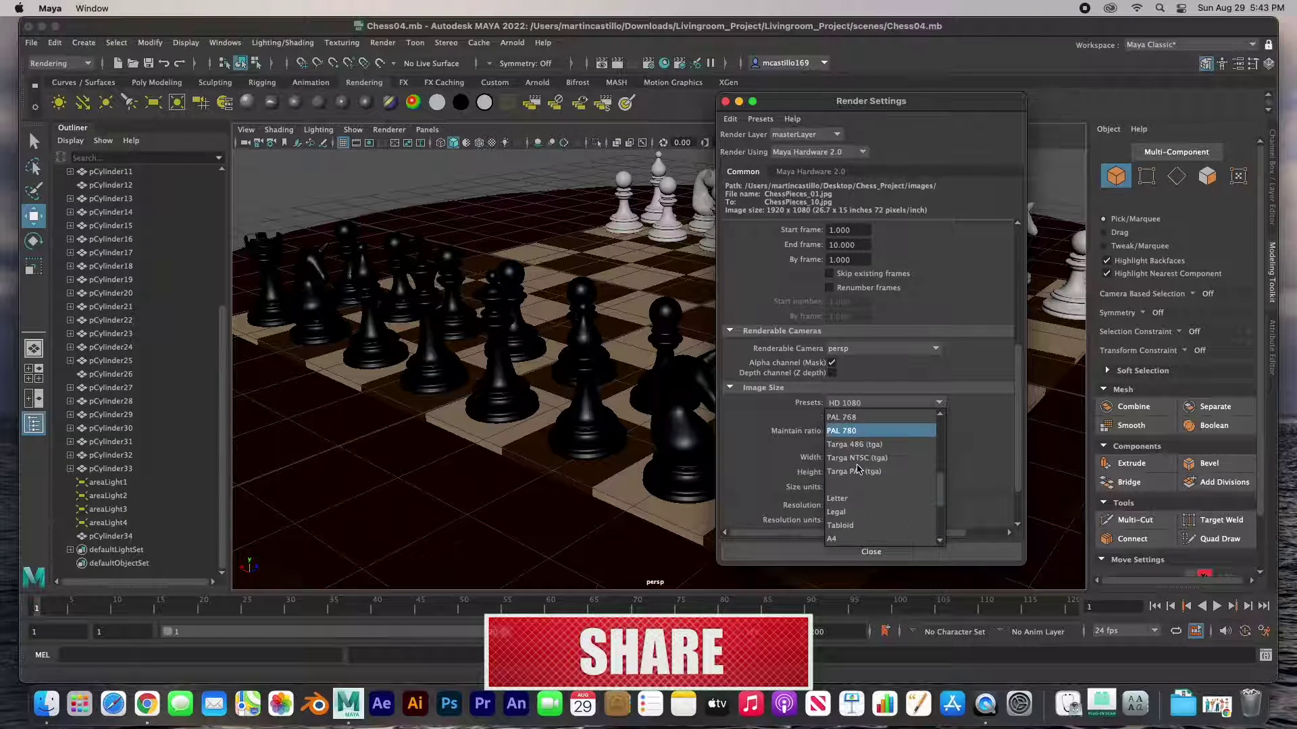
pyautogui.scroll(-3, 859, 466)
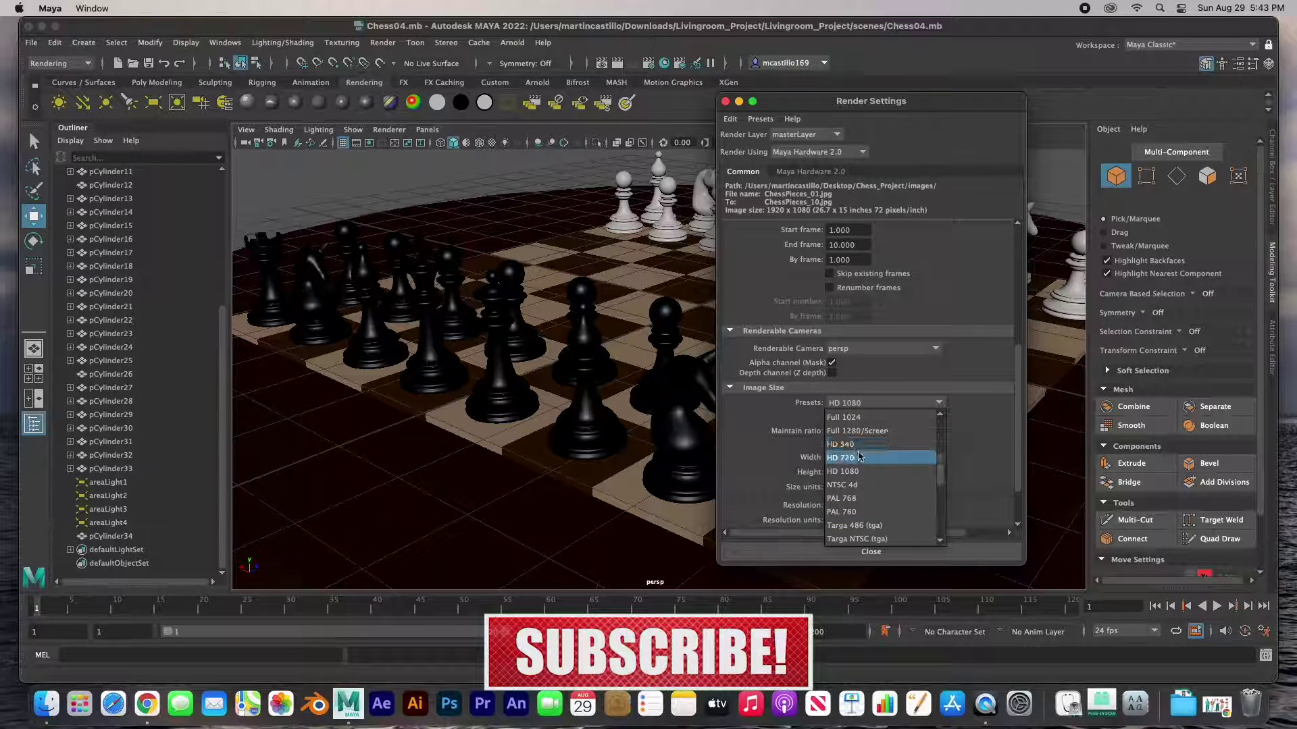
pyautogui.scroll(3, 868, 466)
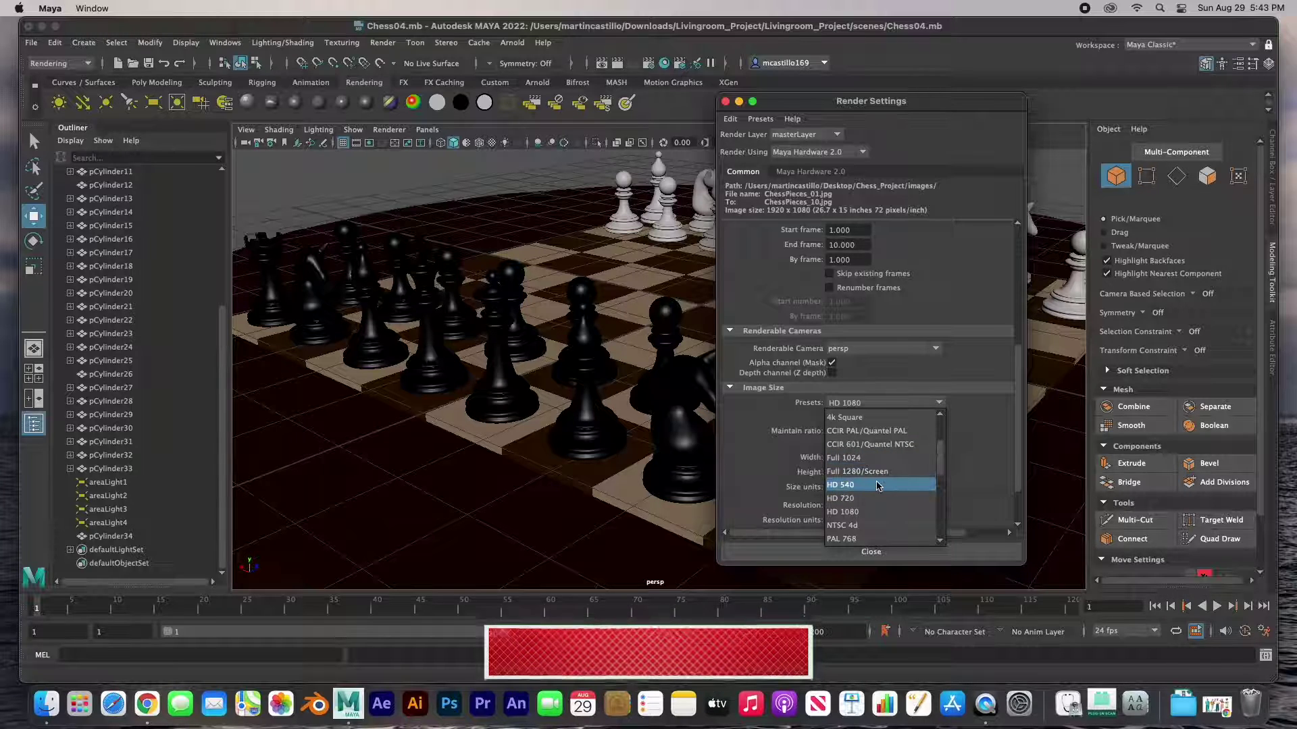
pyautogui.click(851, 513)
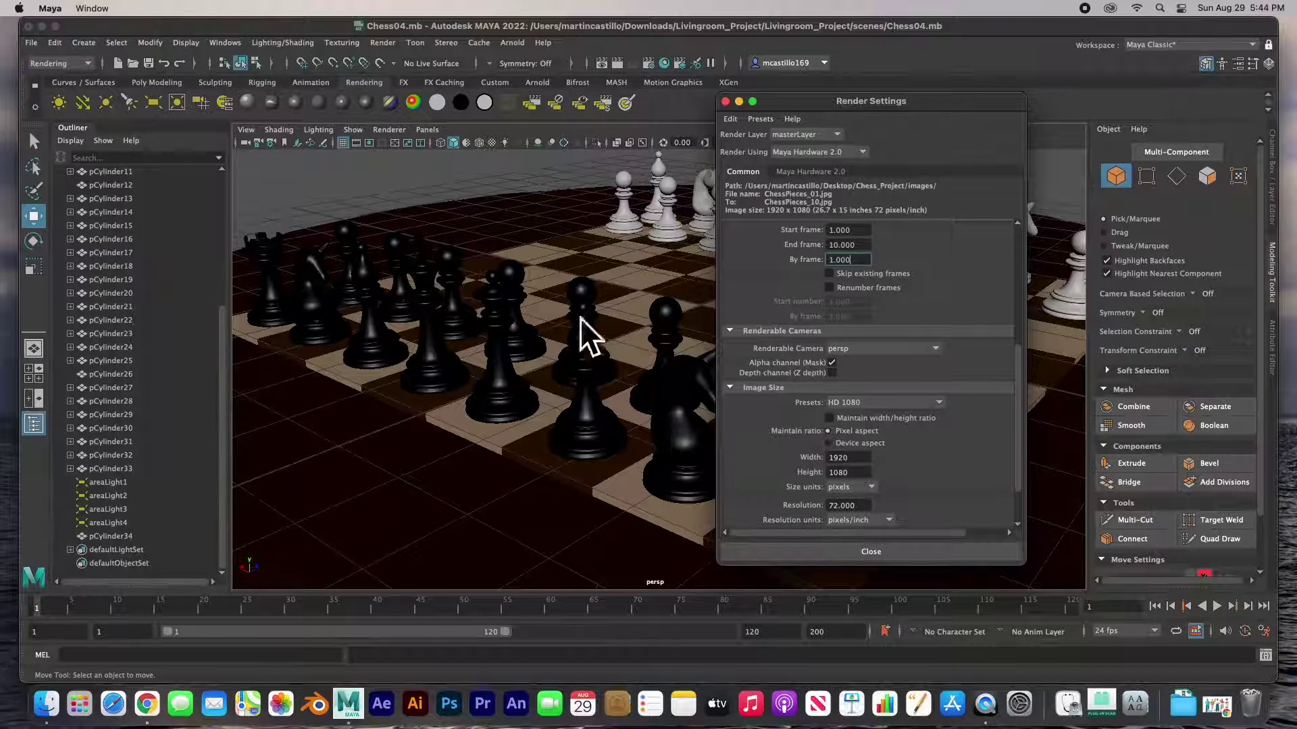
# Set frame naming to name.ext (Single Frame) and close Render Settings.
pyautogui.scroll(4, 871, 432)
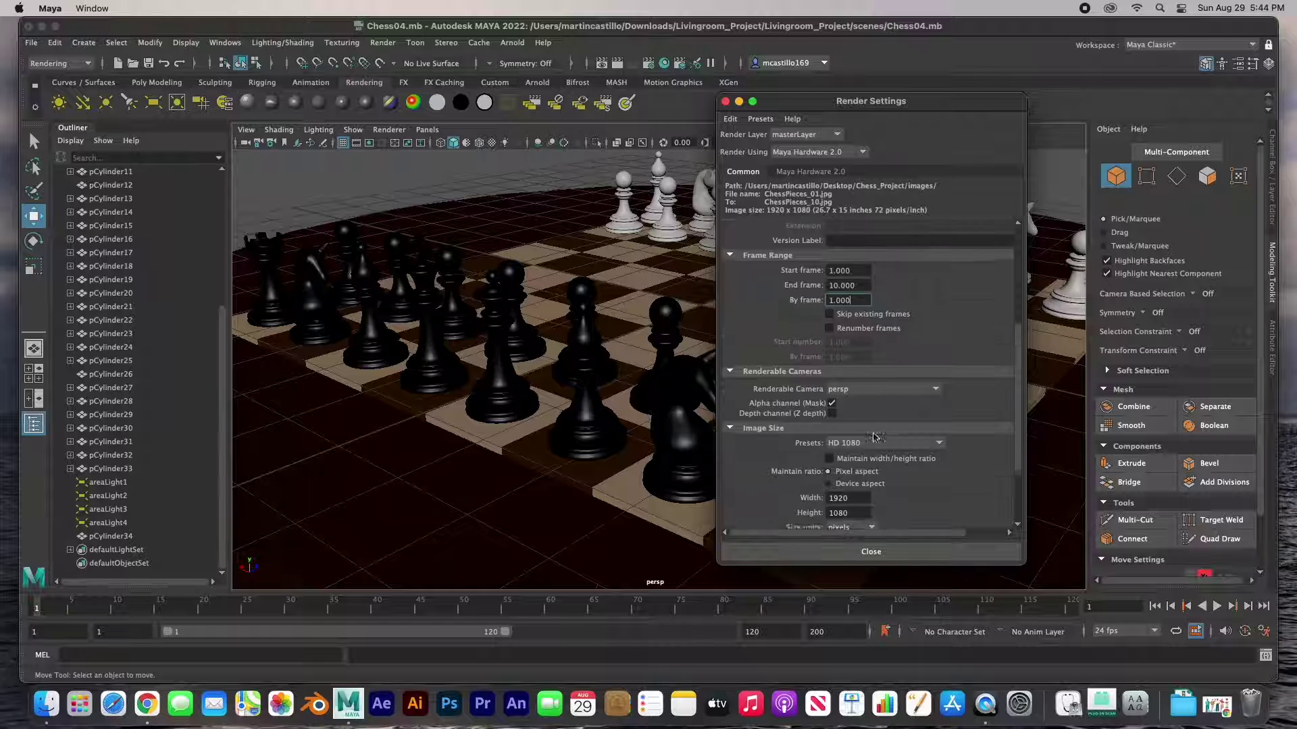
pyautogui.scroll(4, 871, 432)
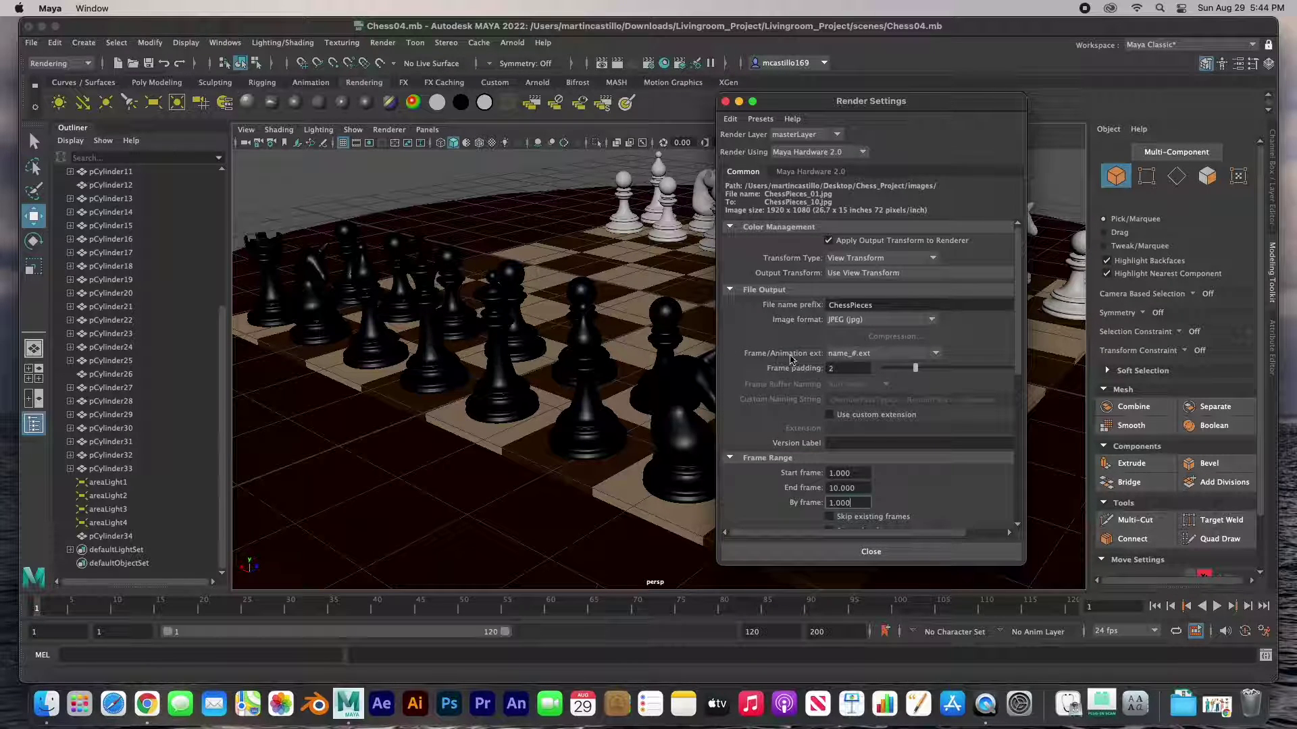
pyautogui.click(936, 354)
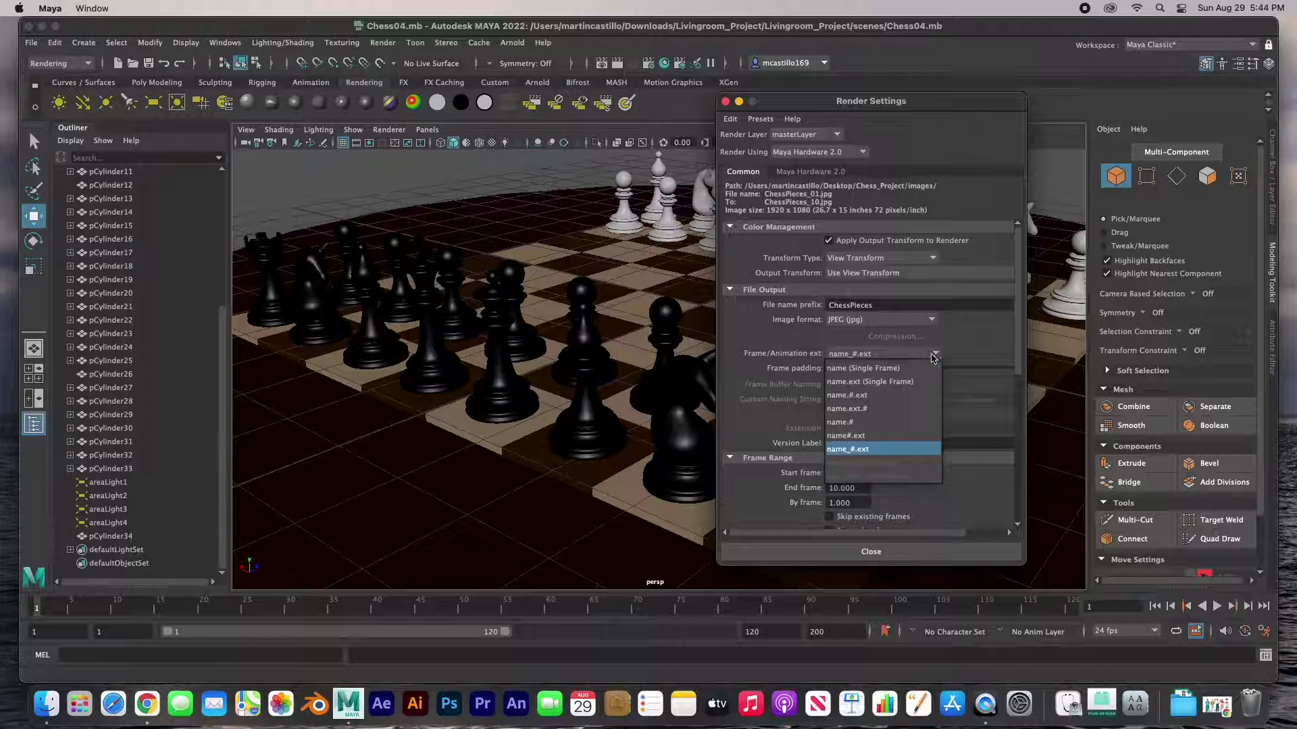
pyautogui.click(903, 382)
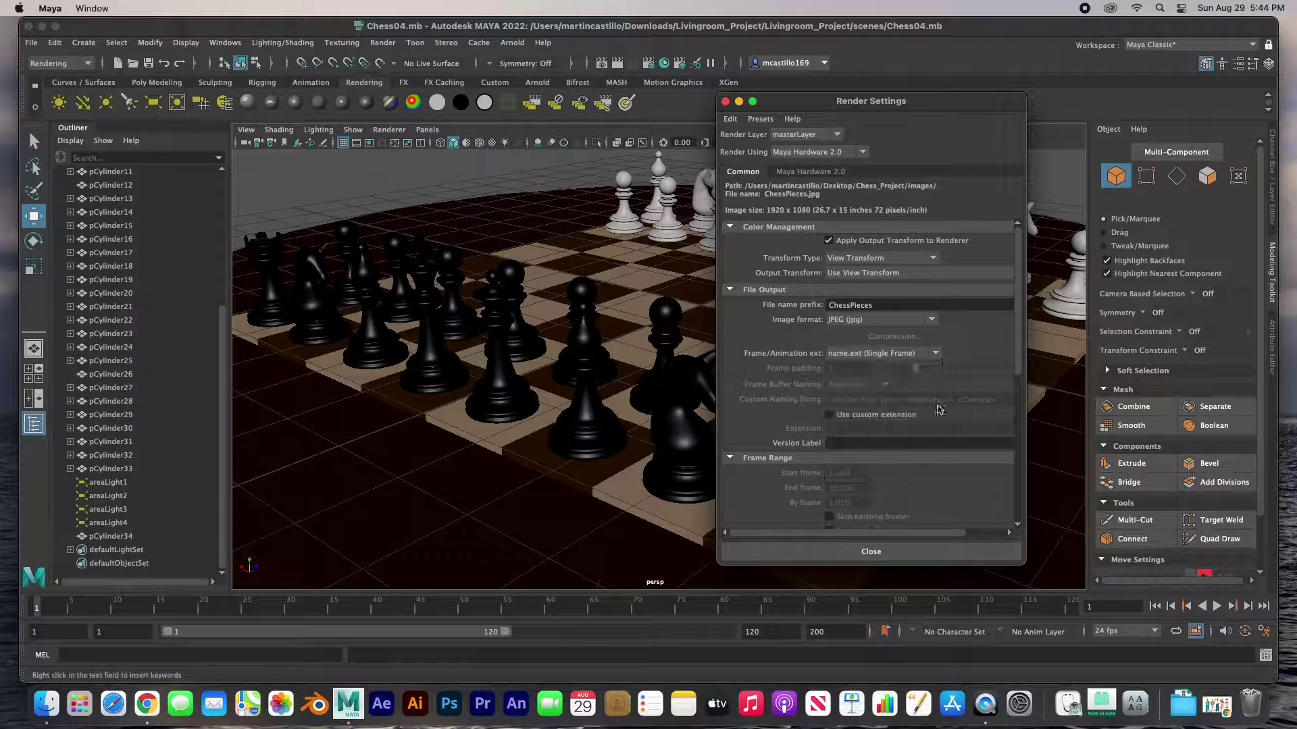
pyautogui.click(725, 102)
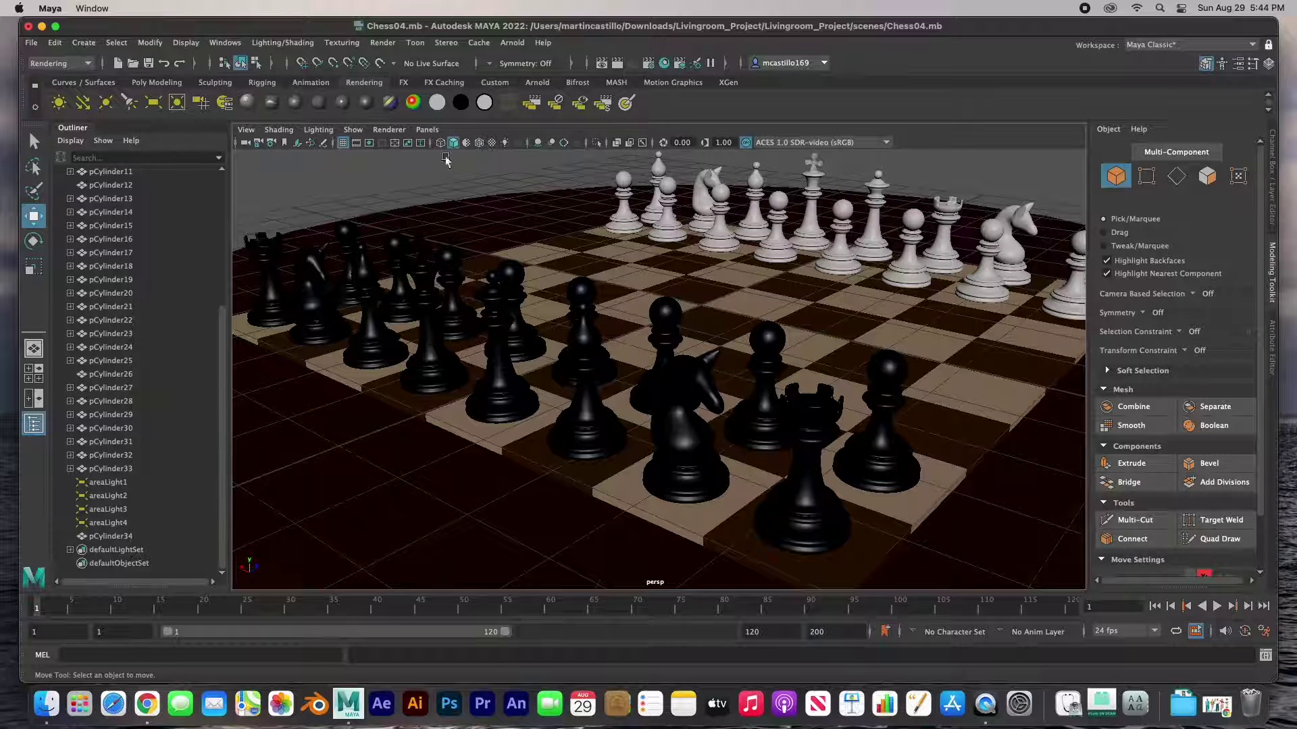
# Hide the grid, show the film and 1920x1080 resolution gates, and orbit to reframe the chessboard.
pyautogui.click(343, 143)
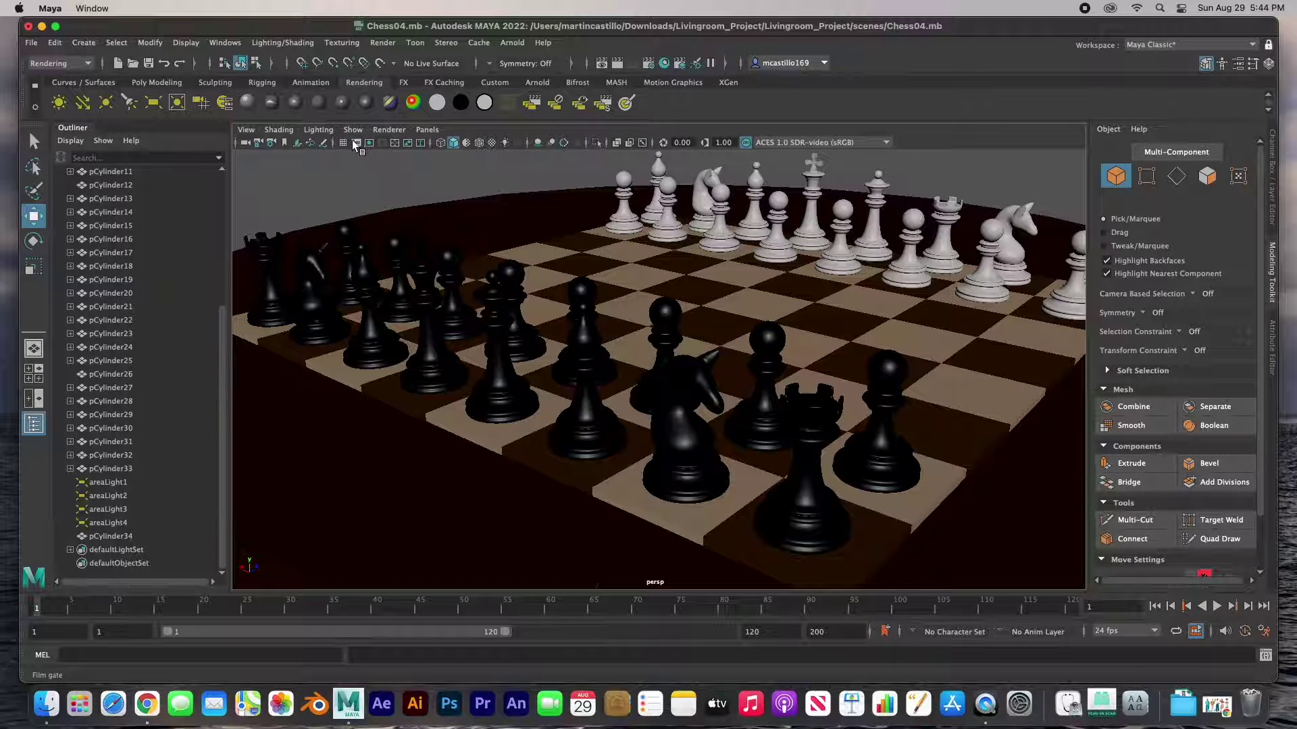
pyautogui.click(344, 144)
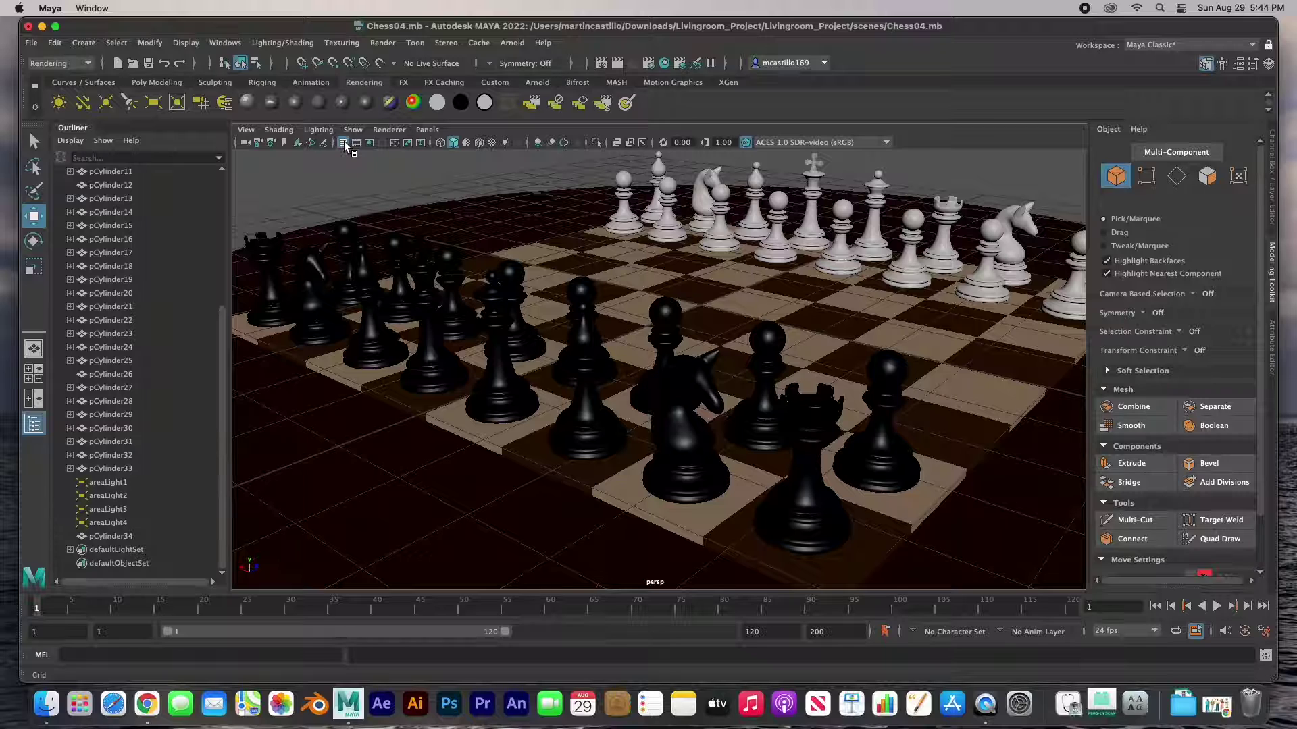
pyautogui.click(344, 143)
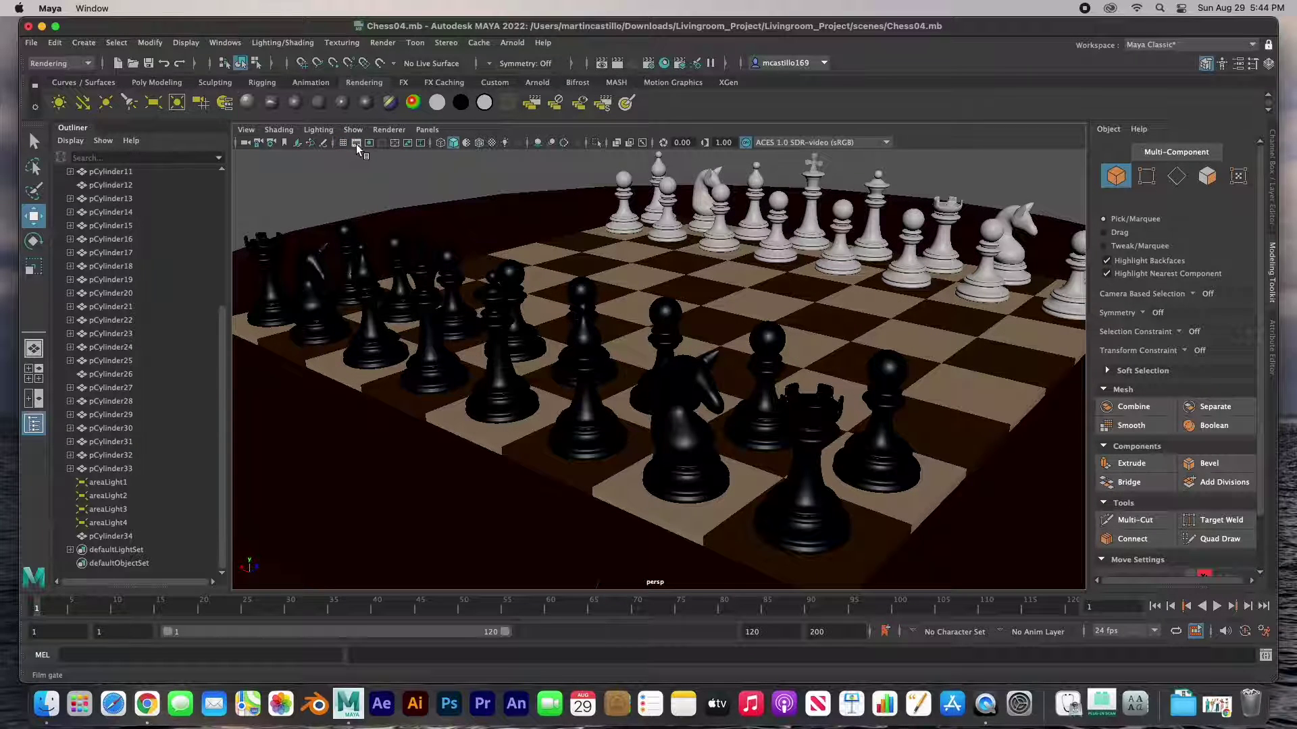
pyautogui.click(358, 143)
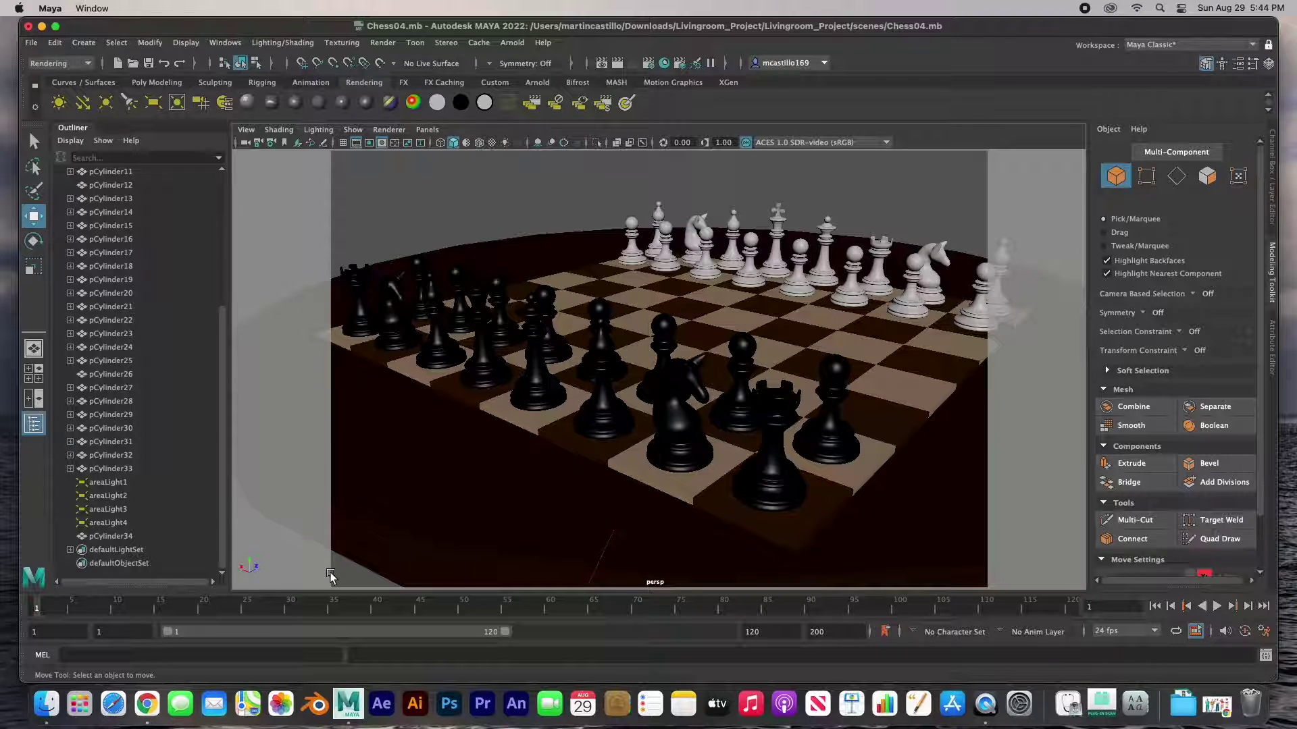
pyautogui.click(369, 143)
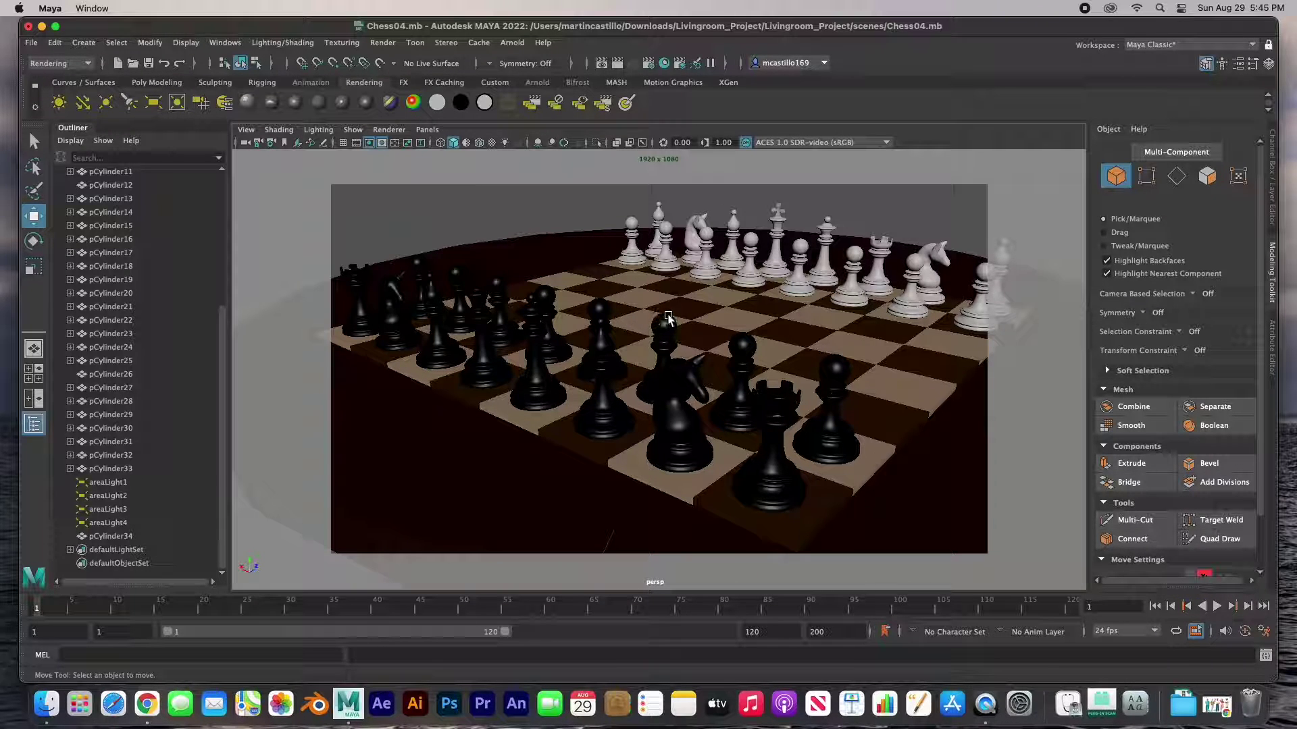
pyautogui.keyDown('alt'); pyautogui.moveTo(668, 317); pyautogui.dragTo(641, 317); pyautogui.keyUp('alt')
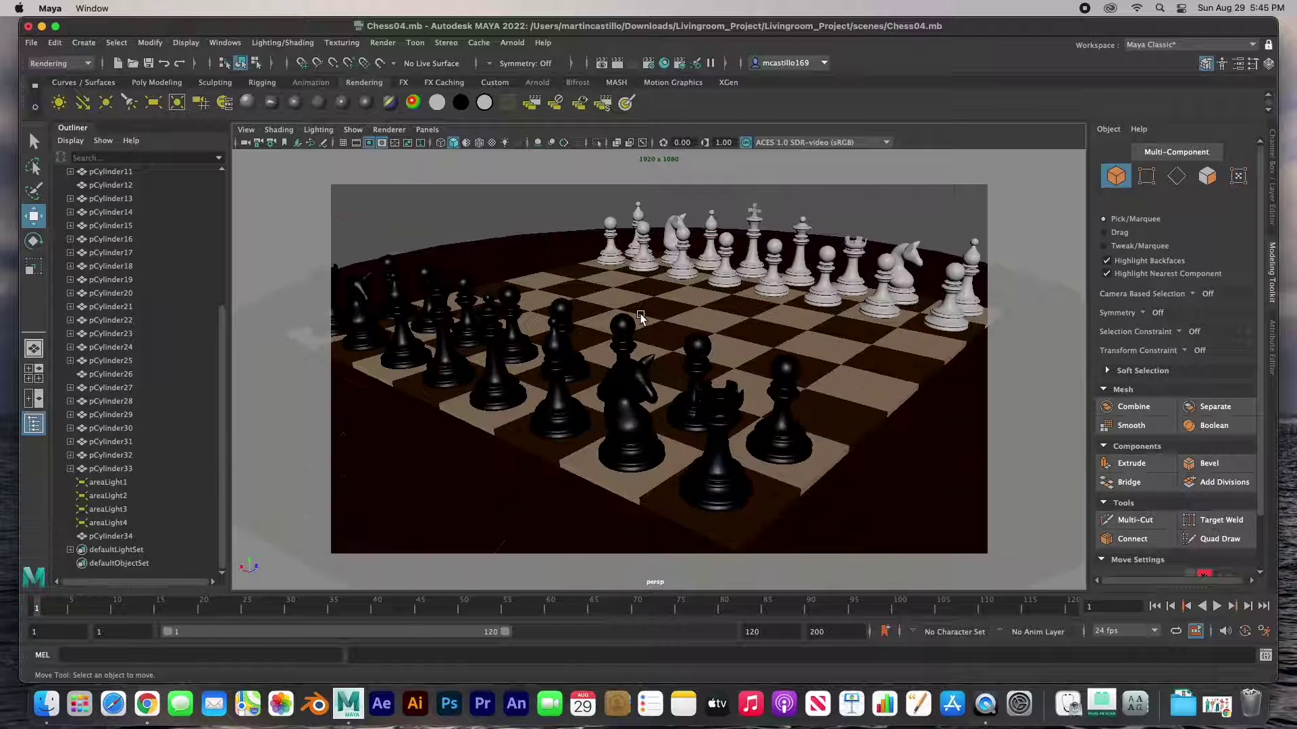
pyautogui.keyDown('alt'); pyautogui.moveTo(641, 318); pyautogui.dragTo(579, 297); pyautogui.keyUp('alt')
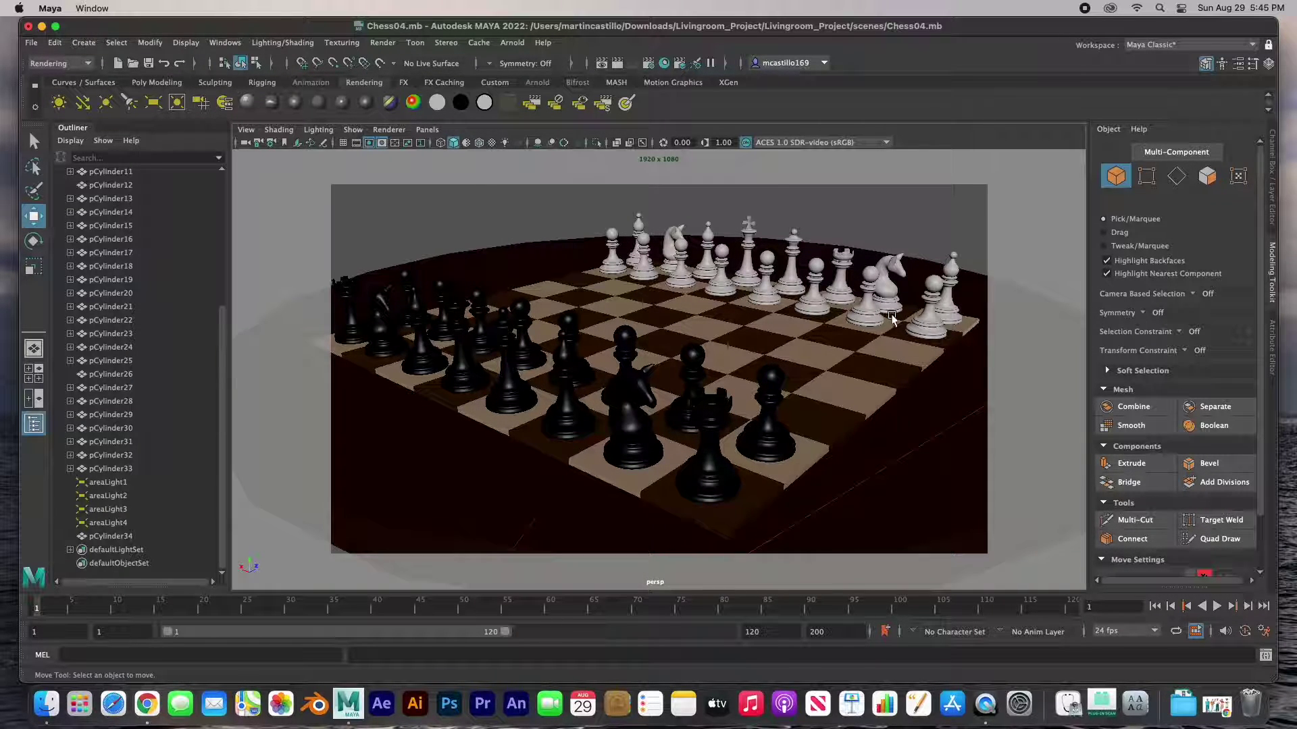
# Keep the gate mask on, leave the field chart off, and show safe action and safe title guides.
pyautogui.click(381, 143)
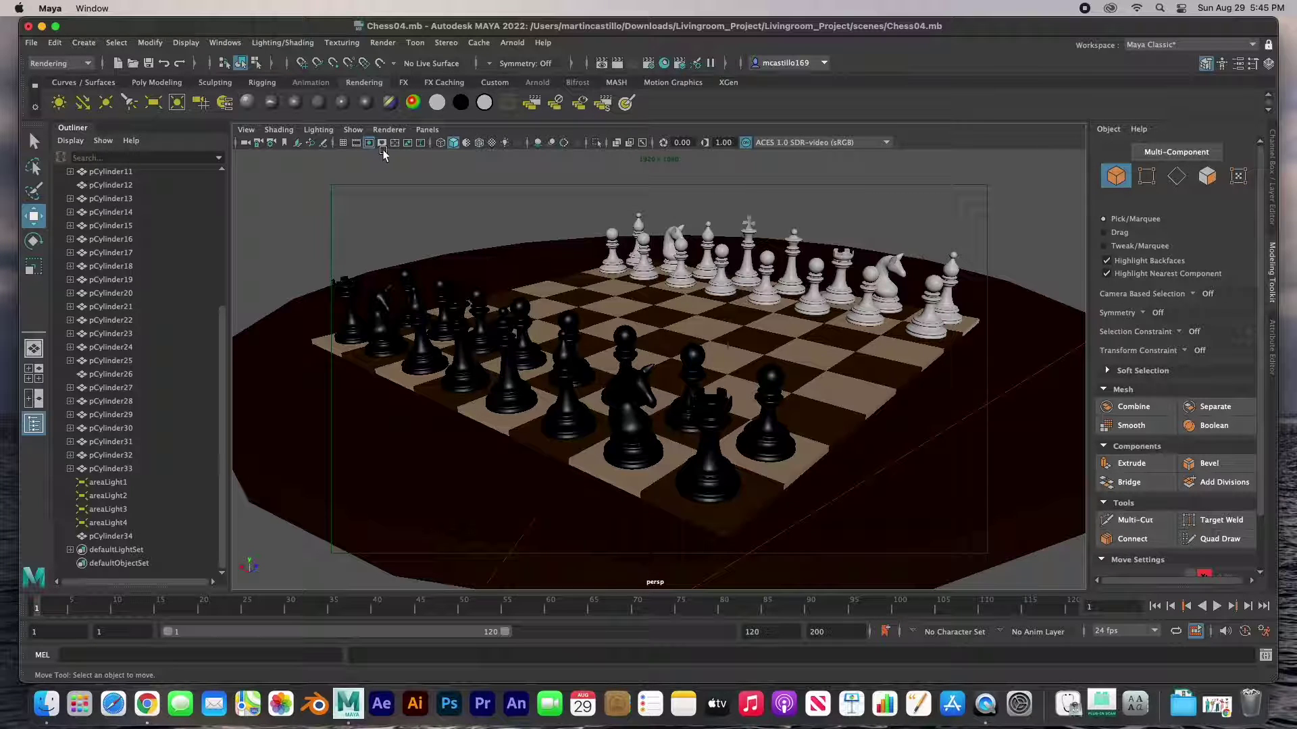
pyautogui.click(382, 143)
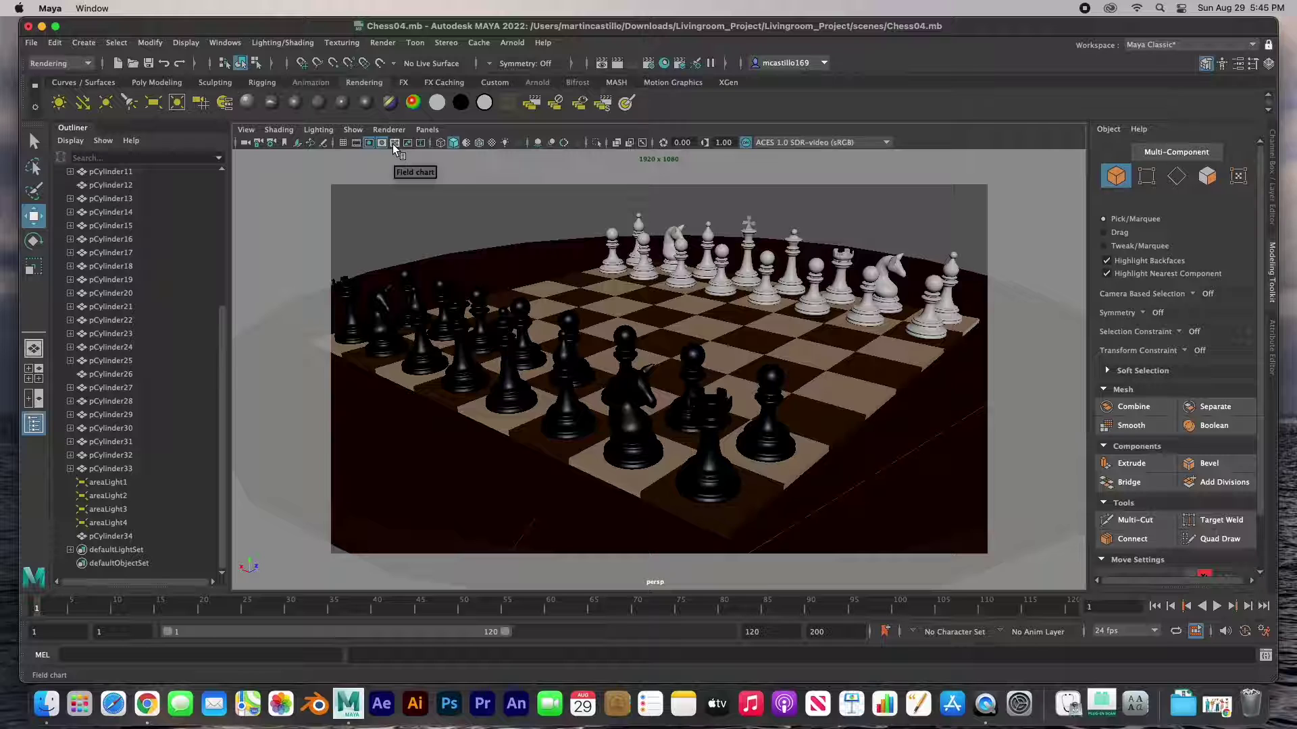
pyautogui.click(393, 144)
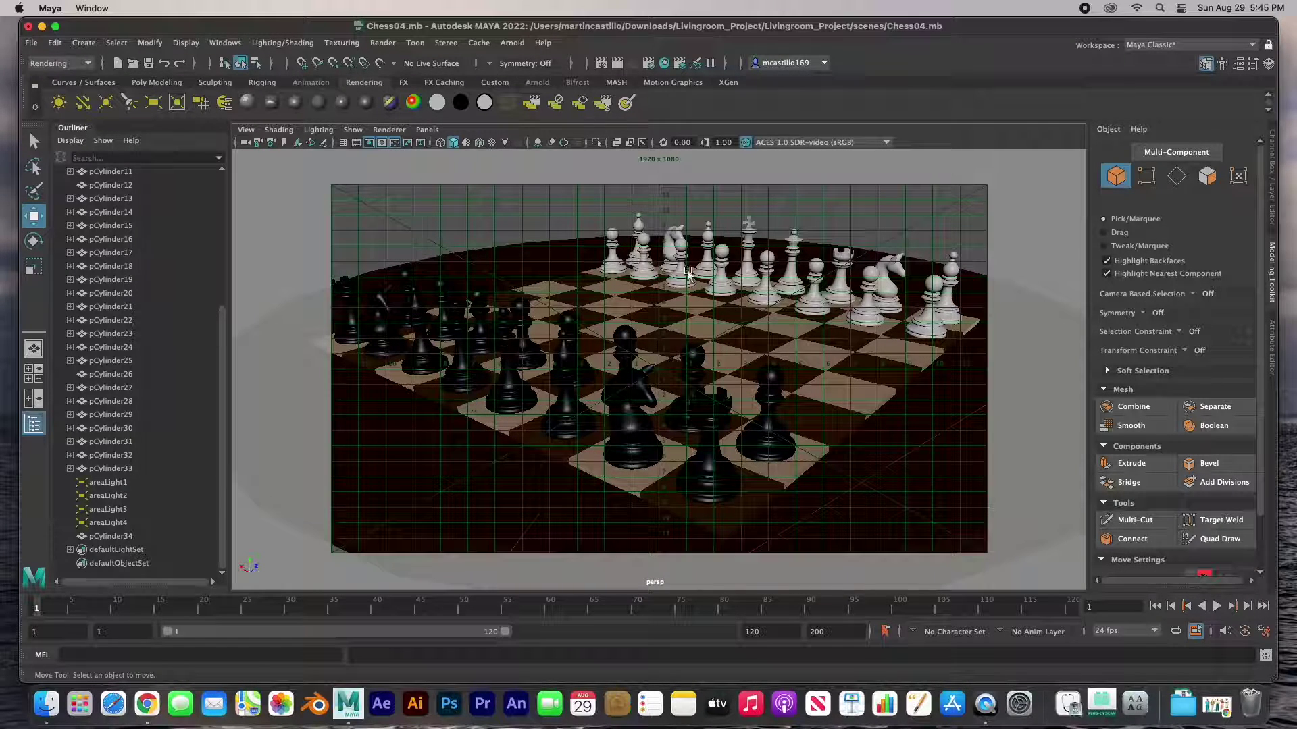
pyautogui.click(395, 143)
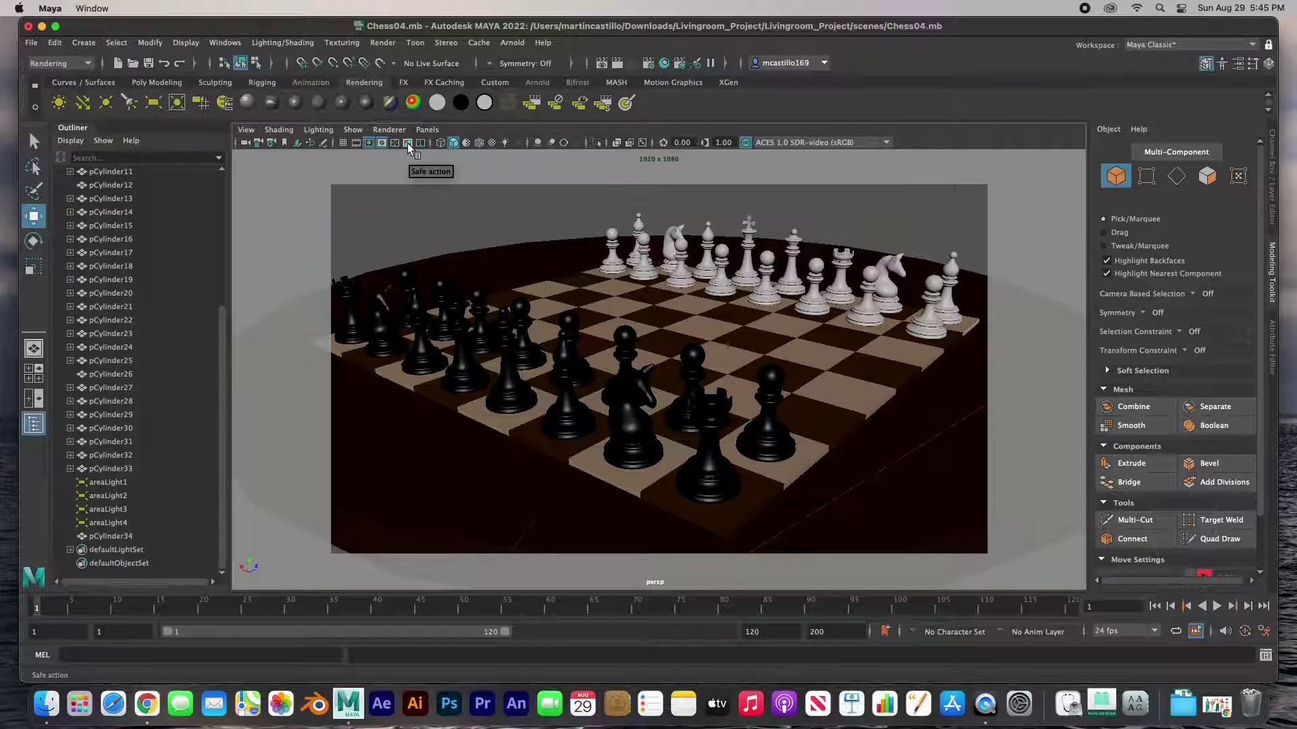
pyautogui.click(409, 144)
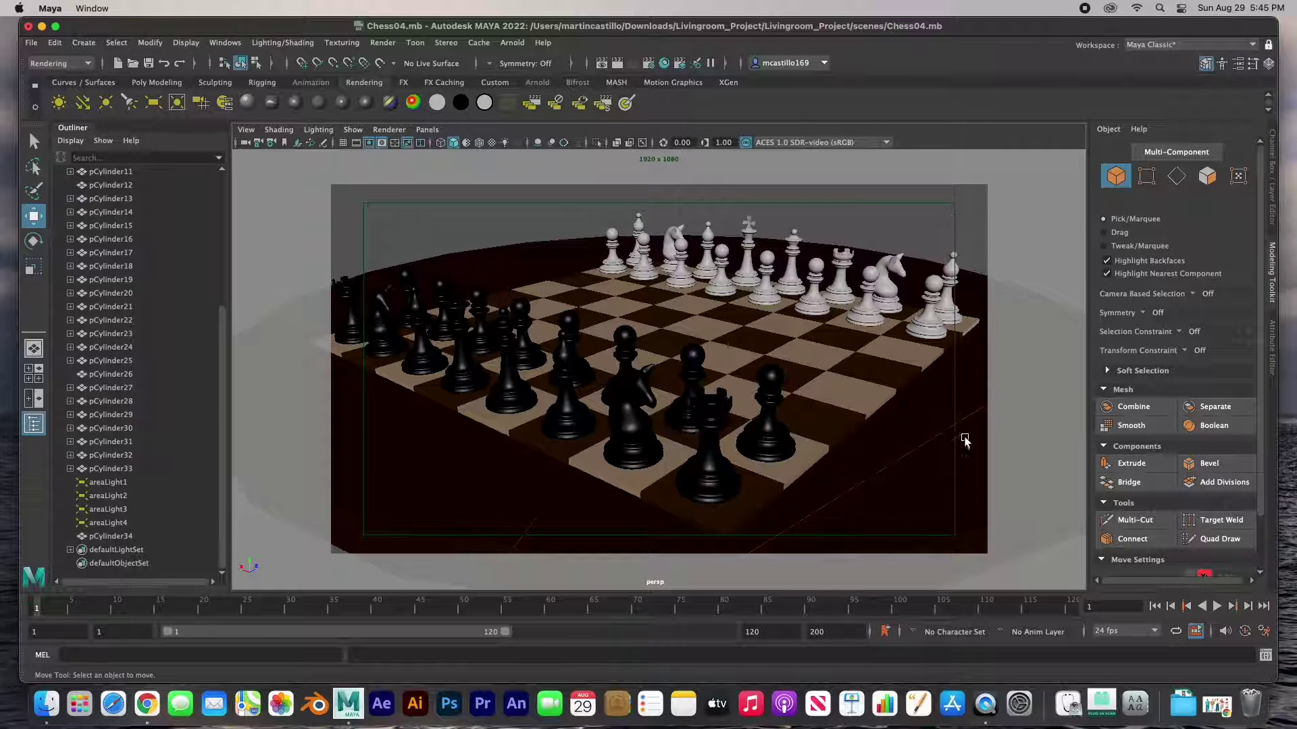
pyautogui.click(421, 144)
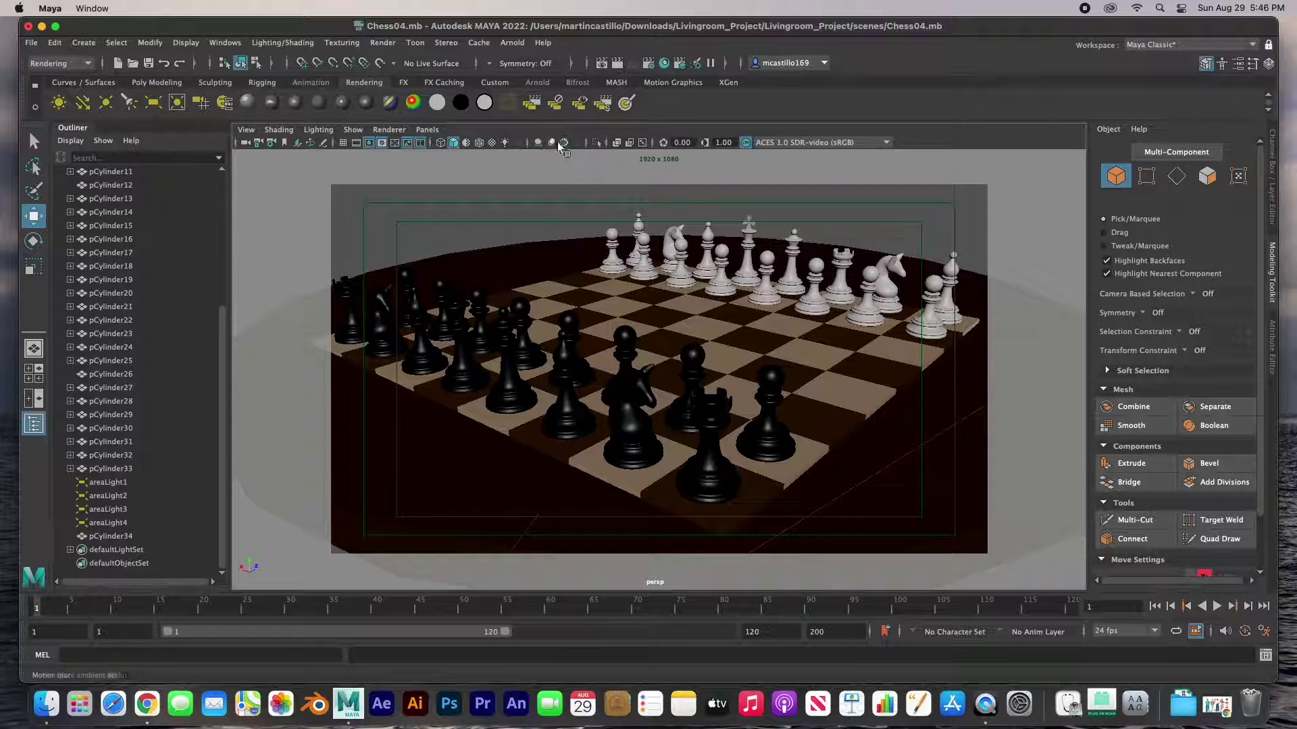
# Compare wireframe and shaded display, ending in smooth shaded mode.
pyautogui.click(440, 143)
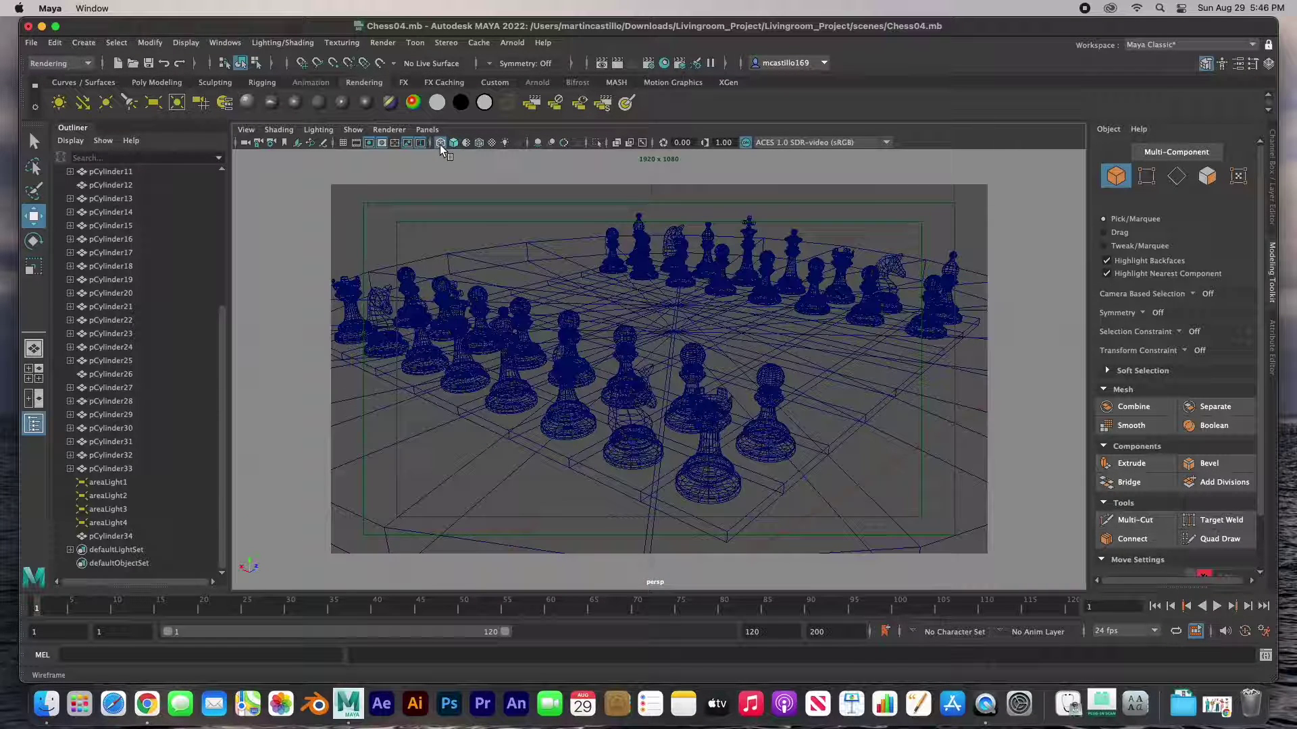
pyautogui.click(453, 143)
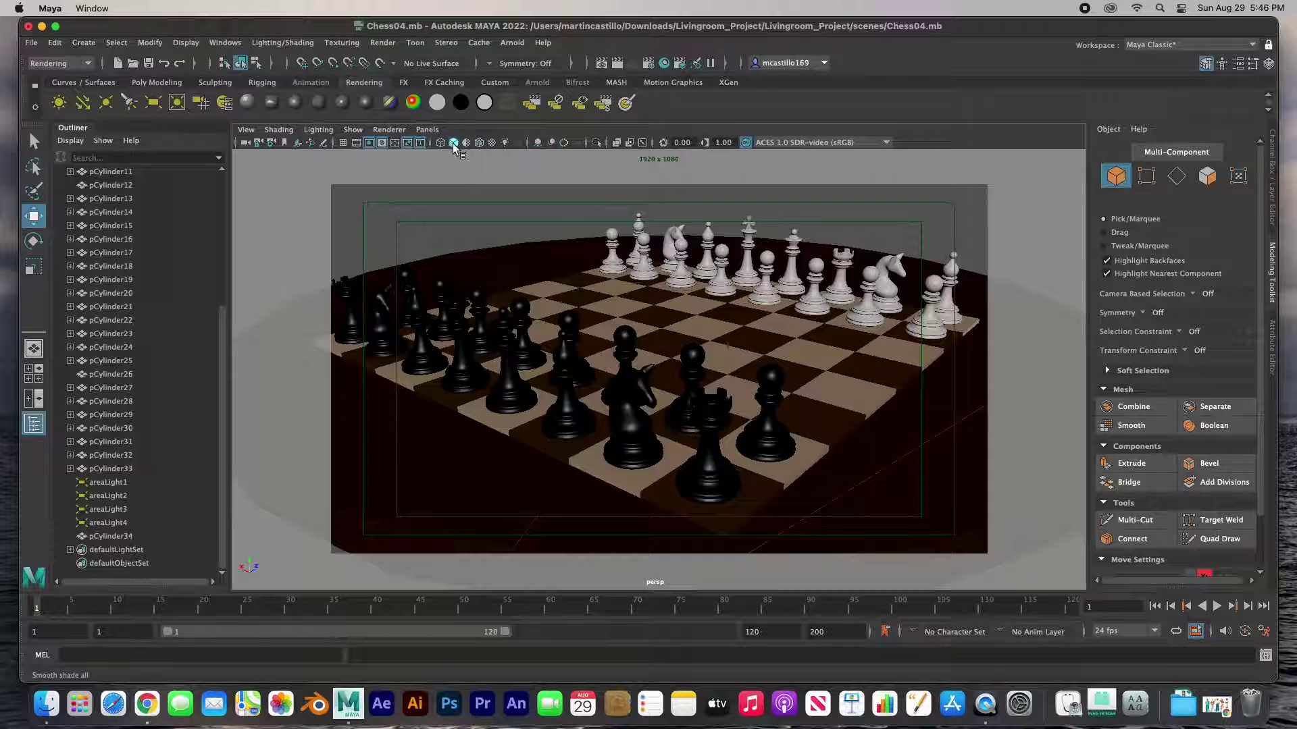
pyautogui.click(453, 143)
pyautogui.click(452, 143)
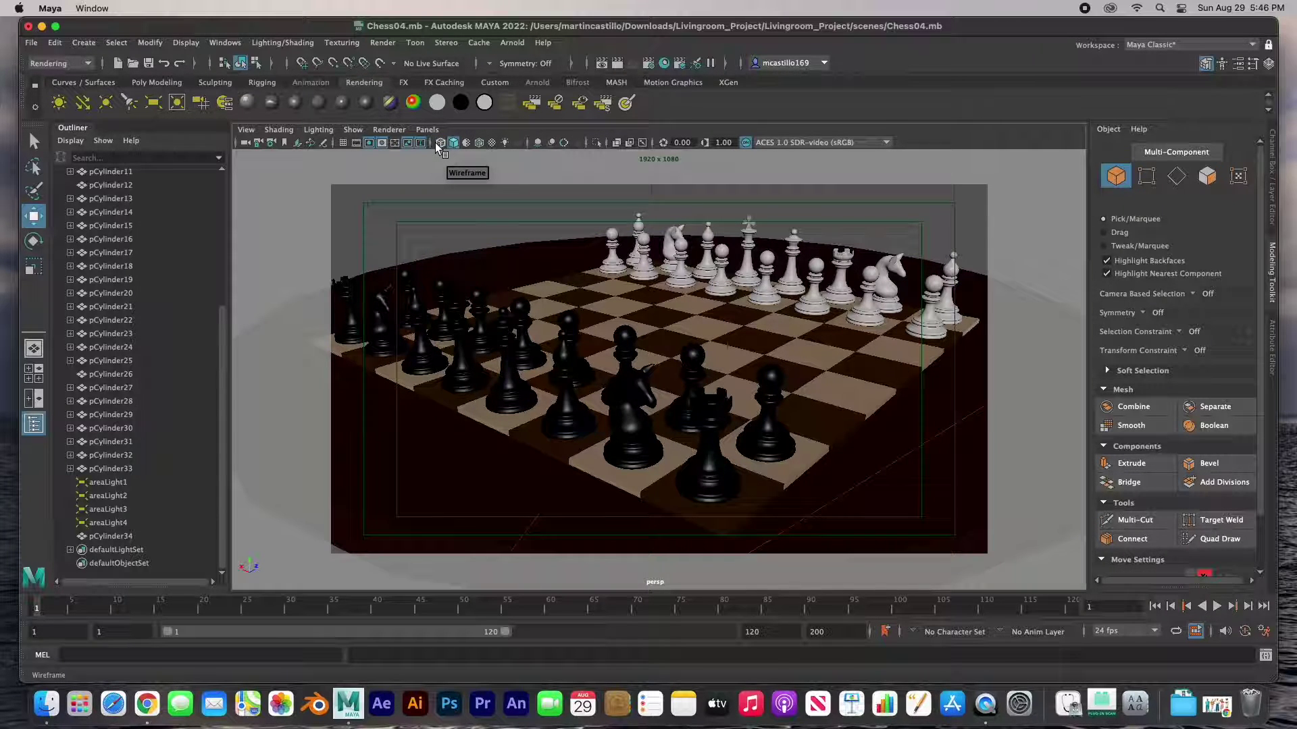
pyautogui.click(440, 143)
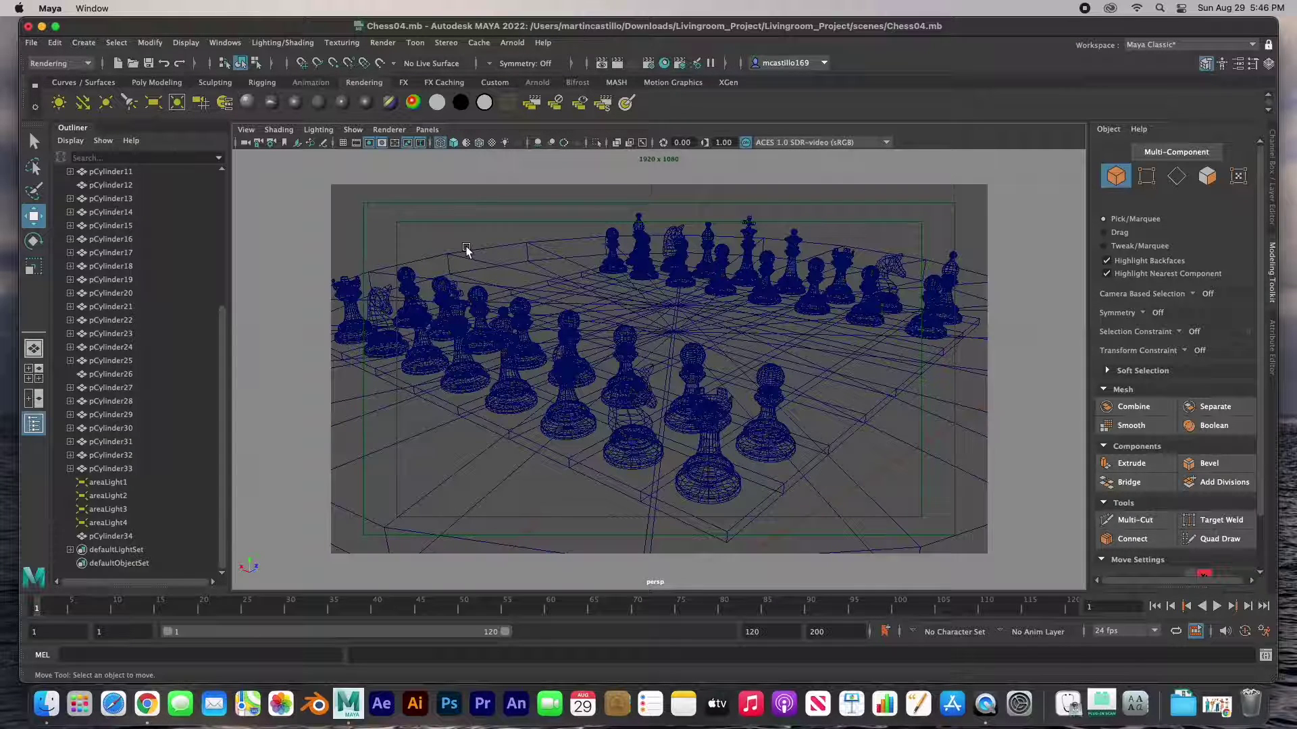
pyautogui.press('5')
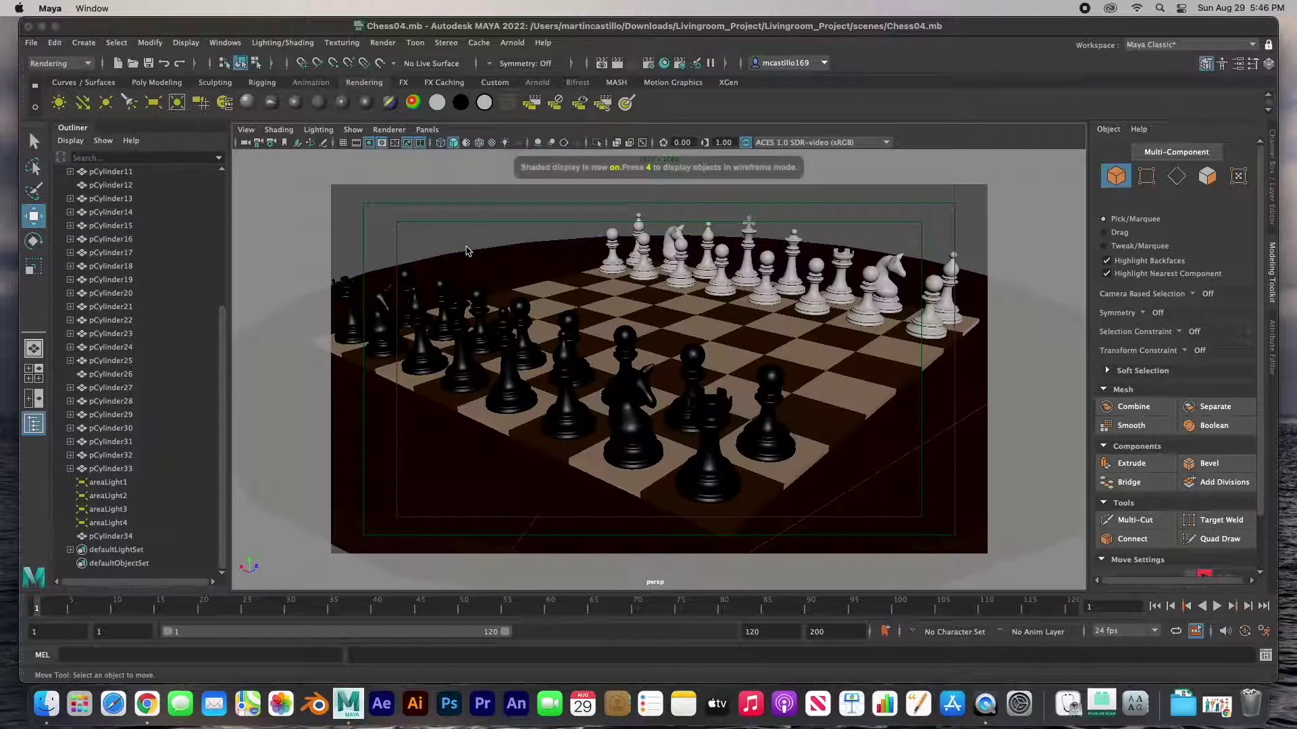
# Show textures on the pieces and light the viewport with all scene lights.
pyautogui.click(491, 144)
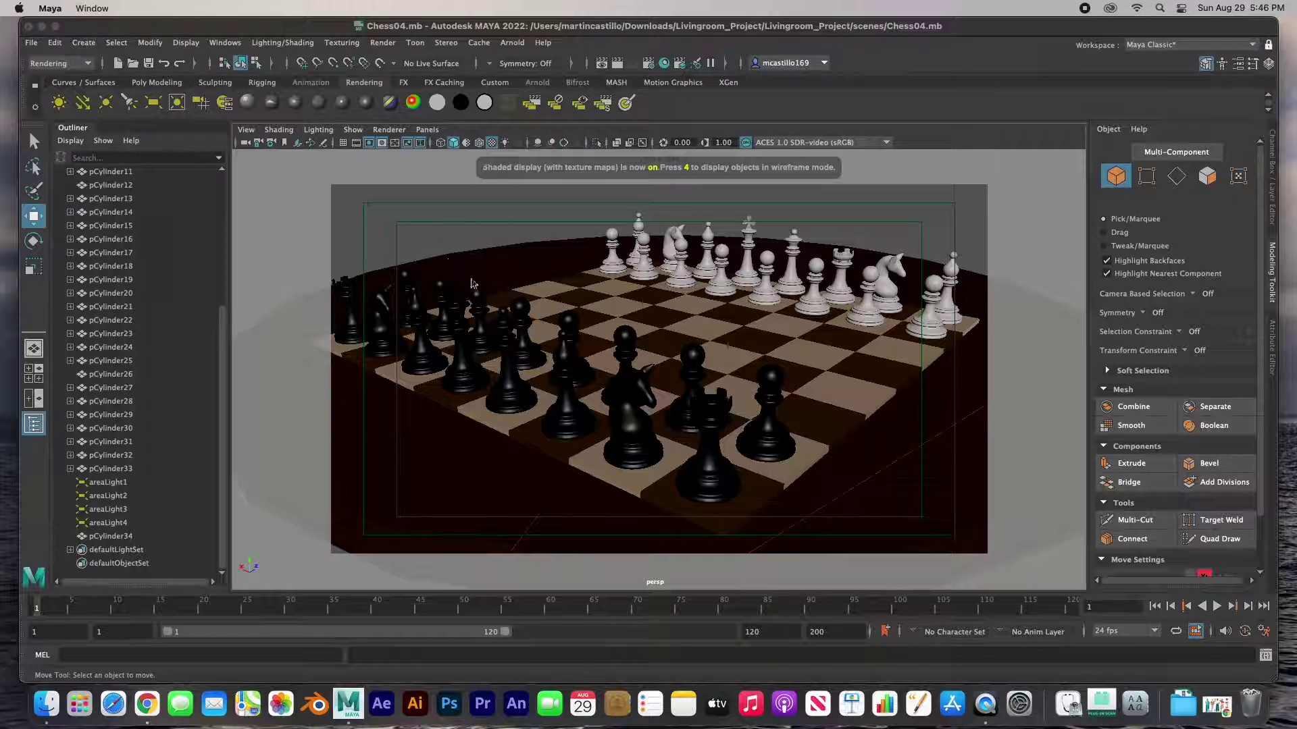
pyautogui.click(479, 142)
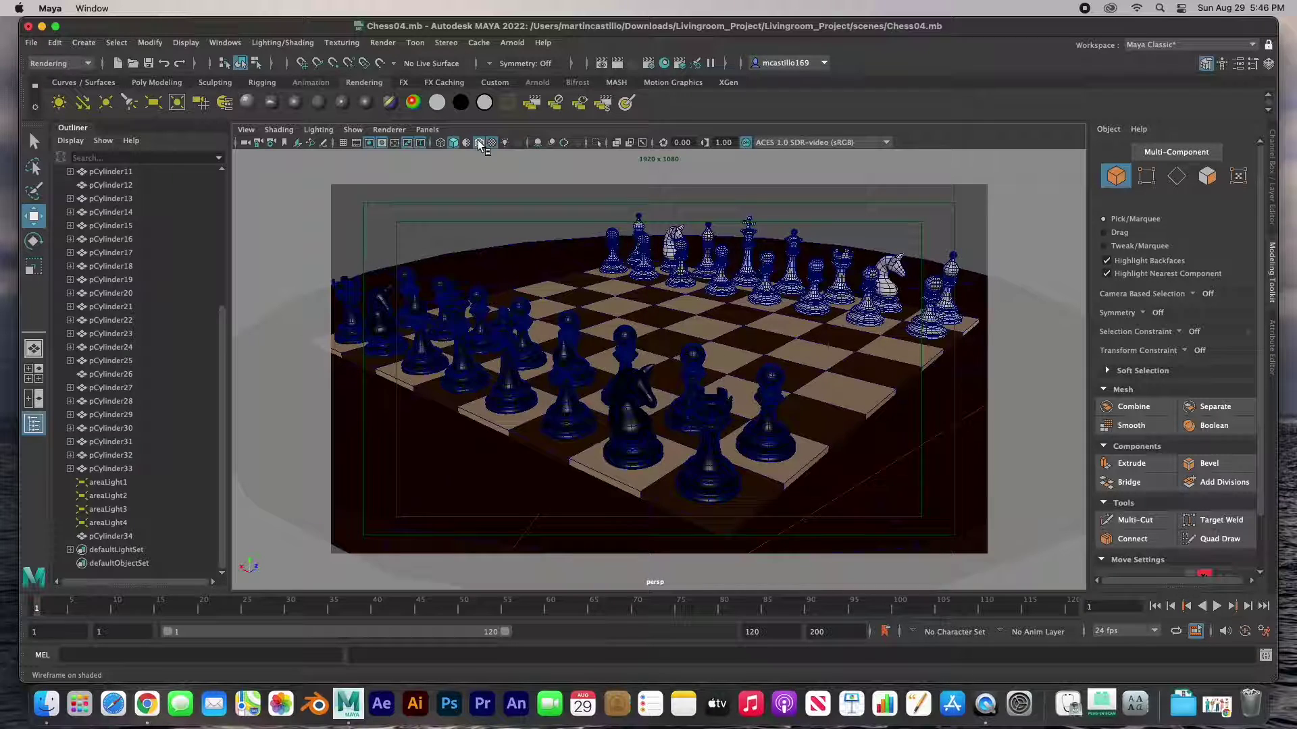
pyautogui.click(479, 143)
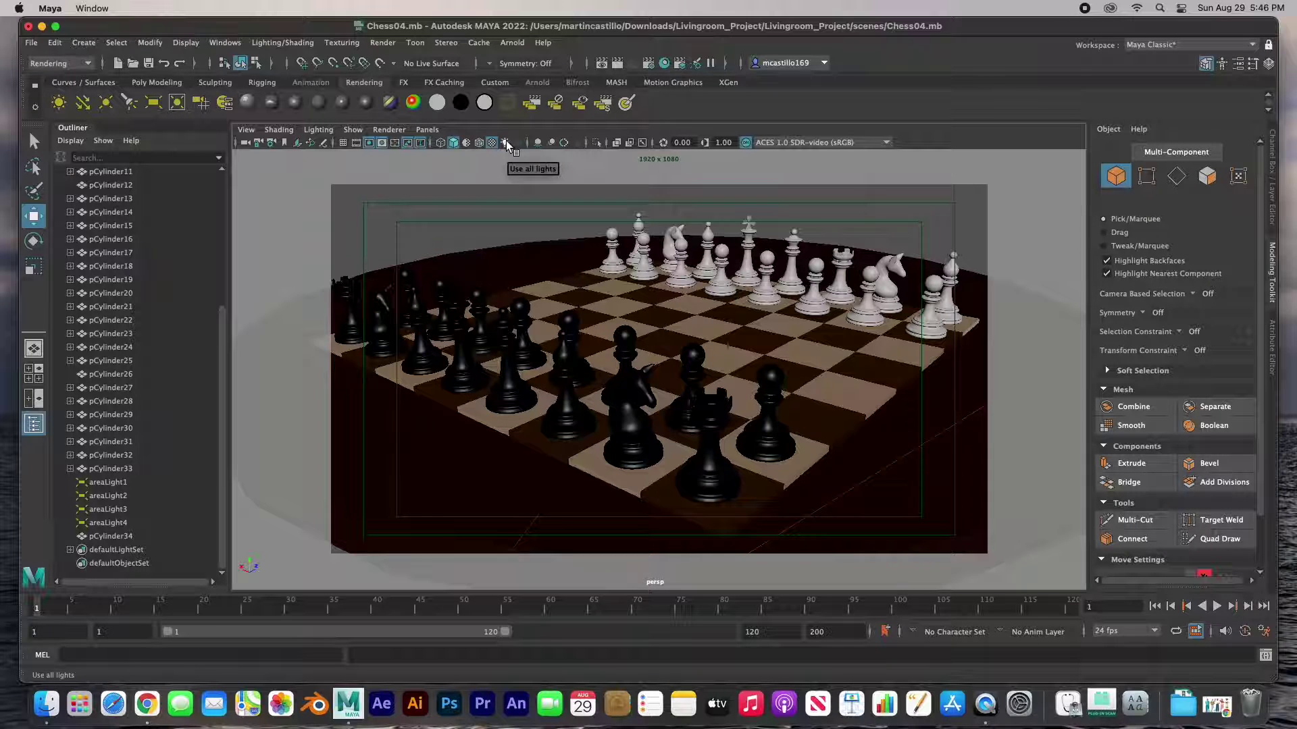
pyautogui.click(505, 141)
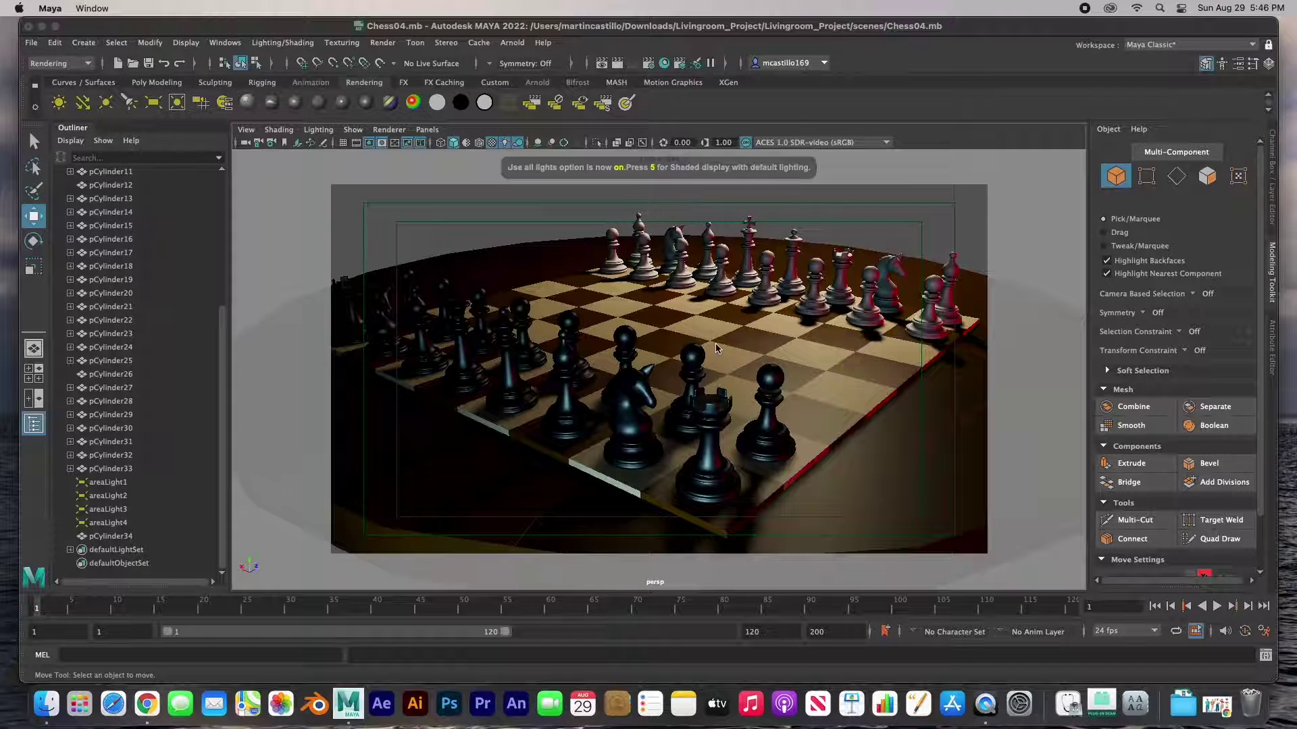
# Compare the viewport with shadows turned on and off.
pyautogui.click(517, 142)
pyautogui.click(517, 142)
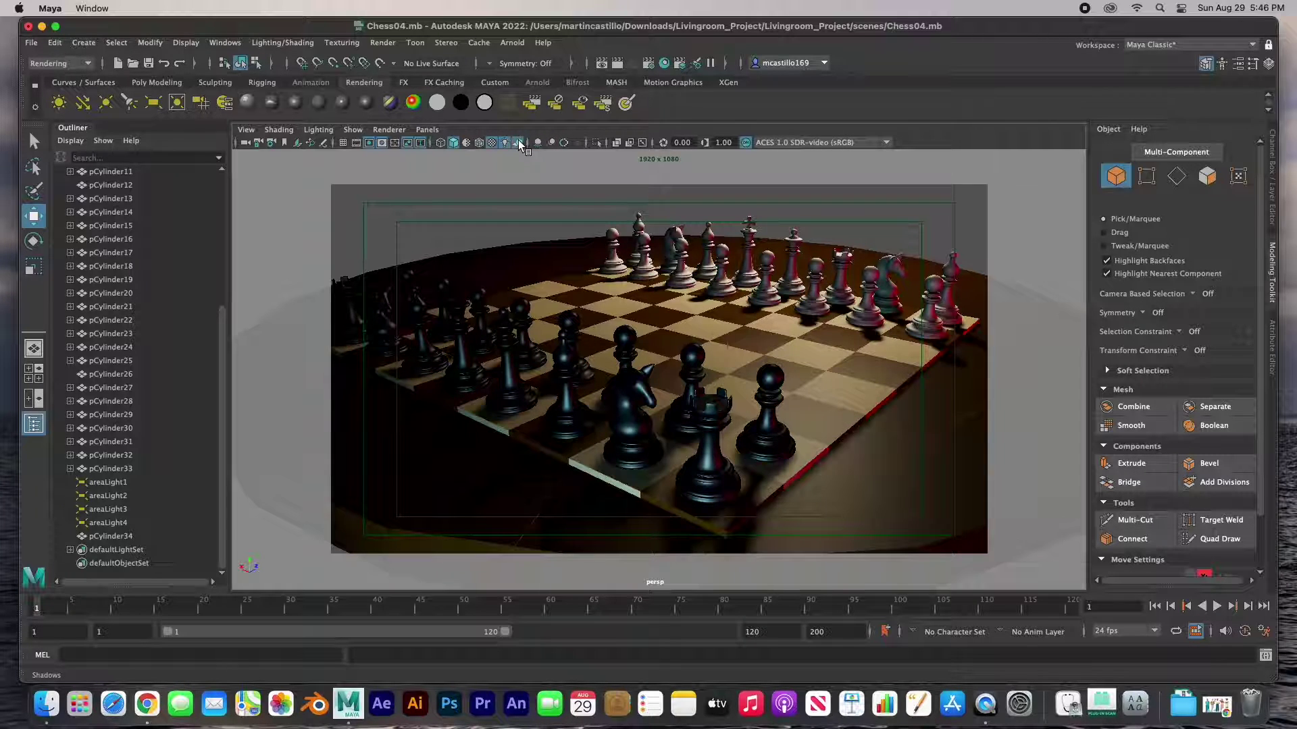
pyautogui.click(517, 141)
pyautogui.click(517, 142)
pyautogui.click(518, 142)
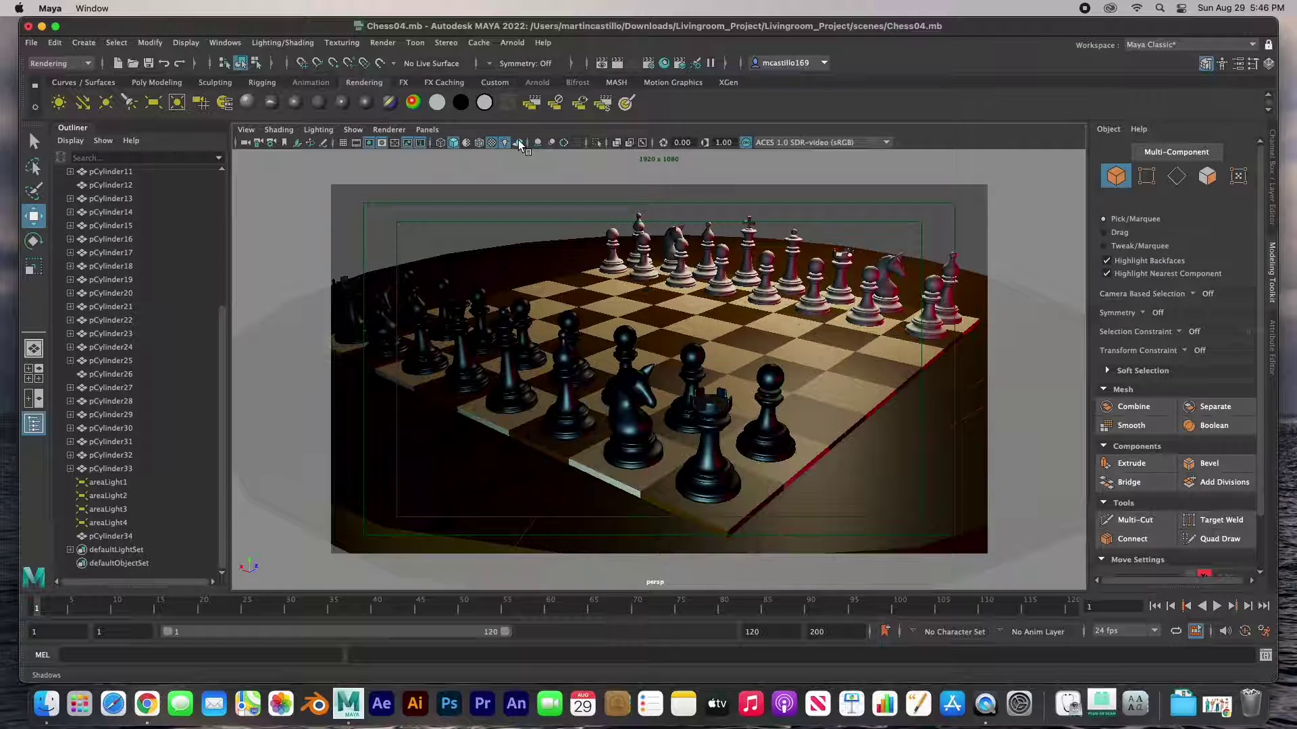
pyautogui.click(518, 141)
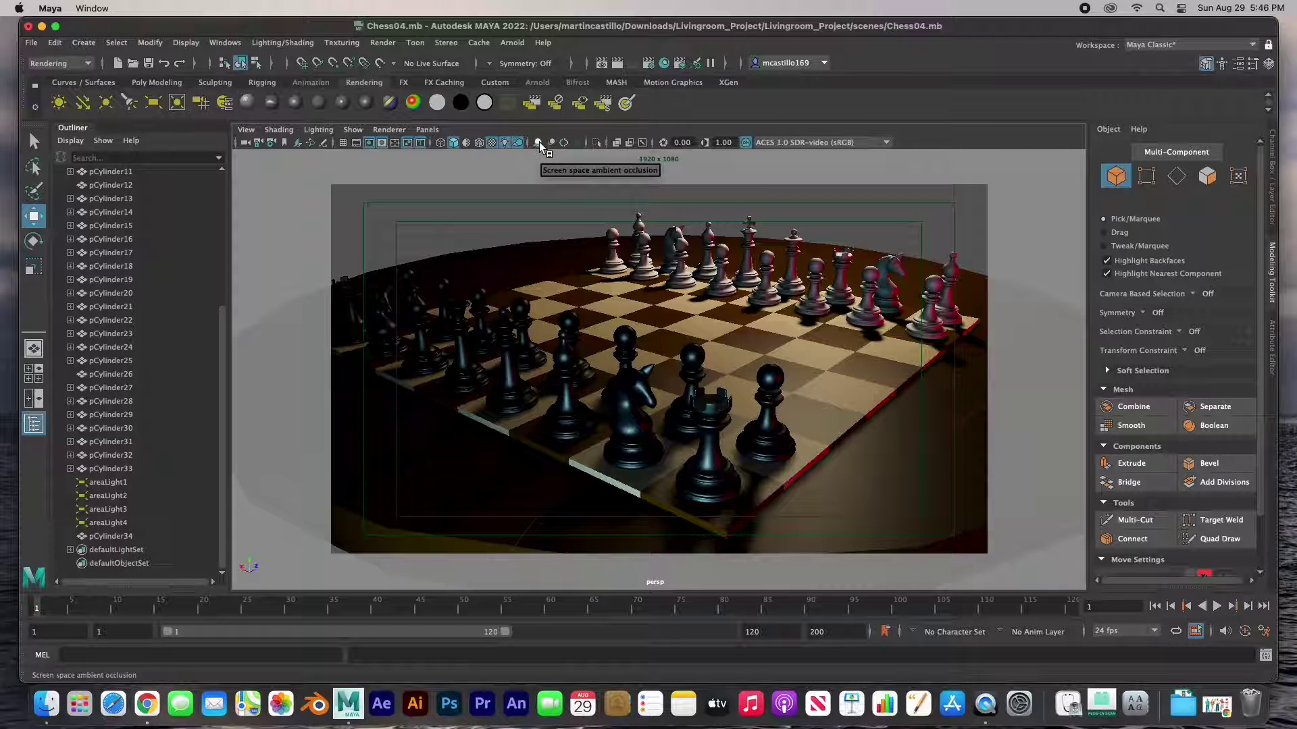
# Turn on screen space ambient occlusion, shadows, and motion blur in the viewport.
pyautogui.click(538, 143)
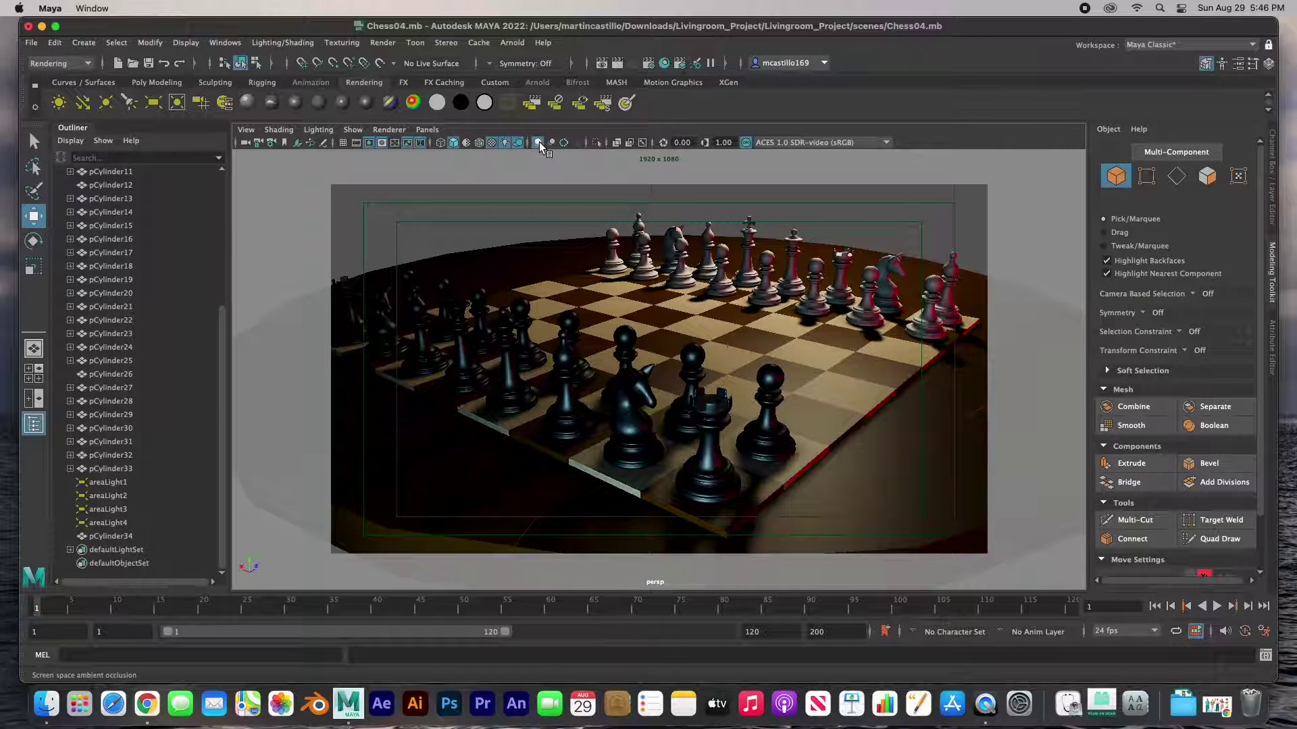
pyautogui.click(521, 145)
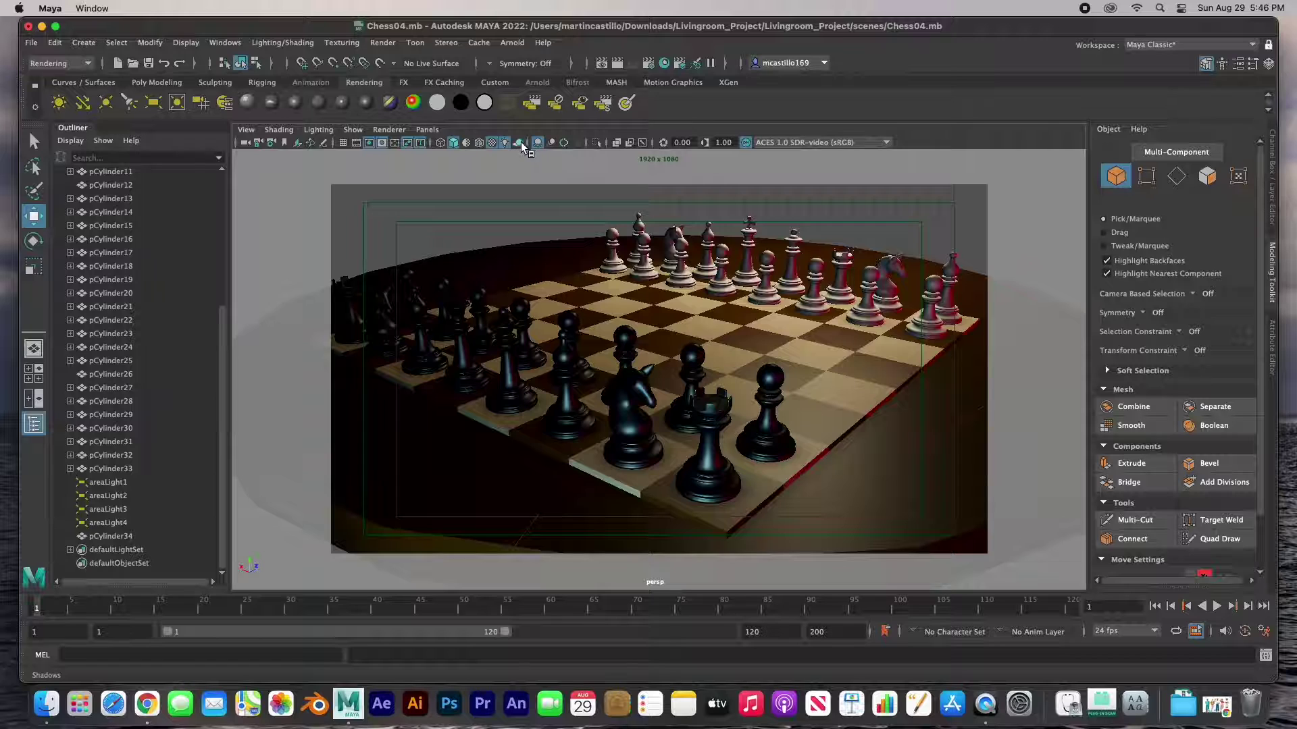
pyautogui.click(537, 143)
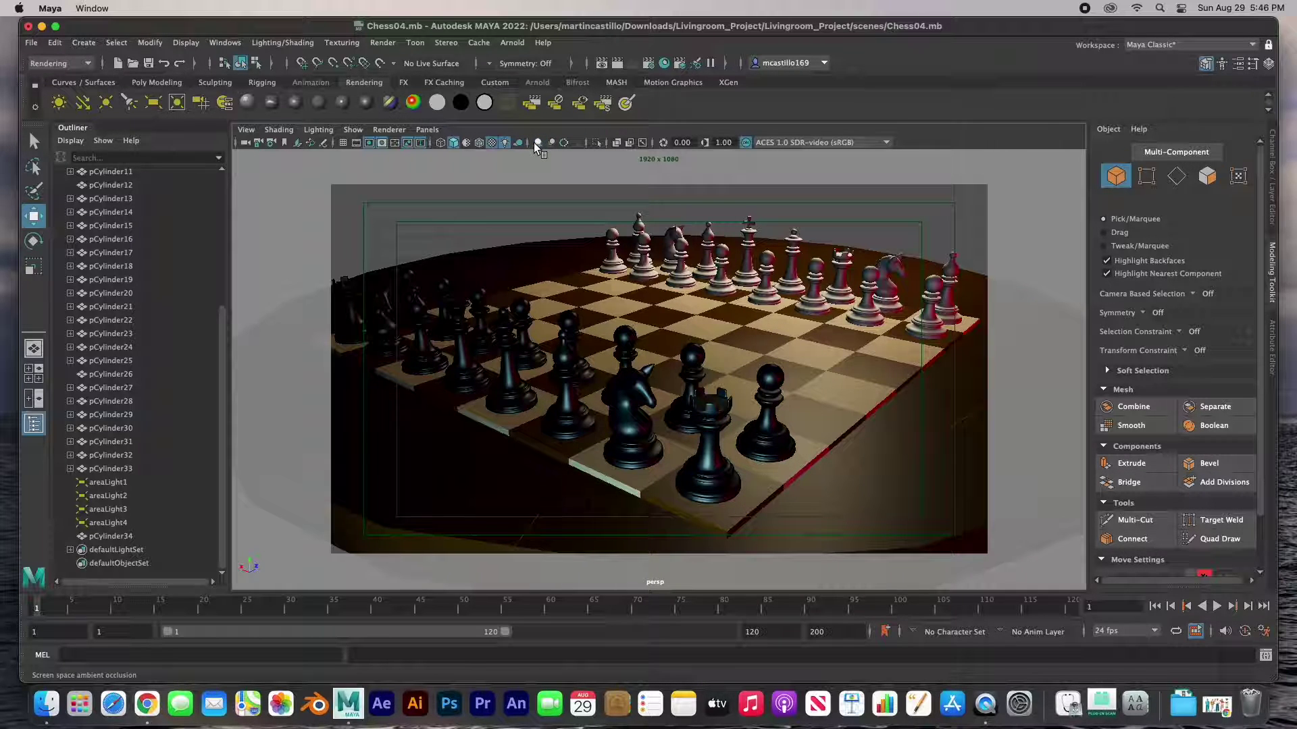
pyautogui.click(537, 144)
pyautogui.click(533, 143)
pyautogui.click(533, 144)
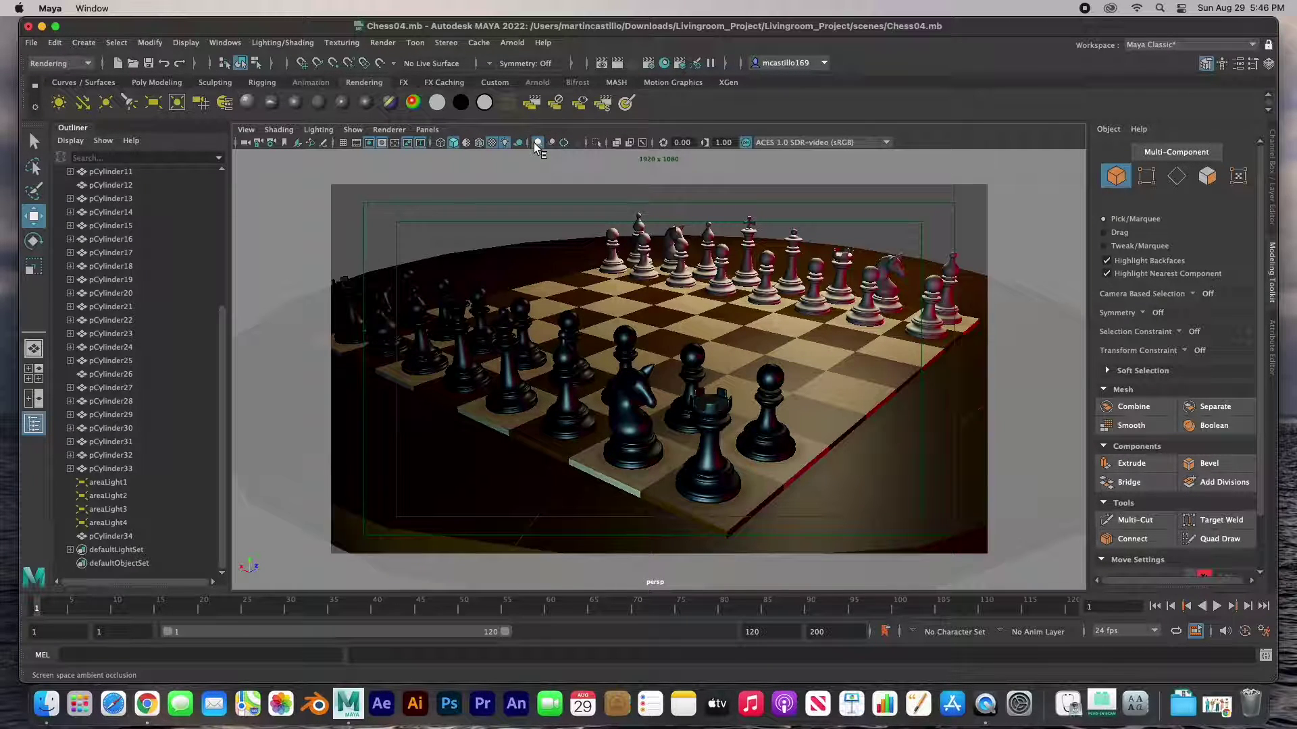
pyautogui.click(533, 143)
pyautogui.click(533, 144)
pyautogui.click(517, 143)
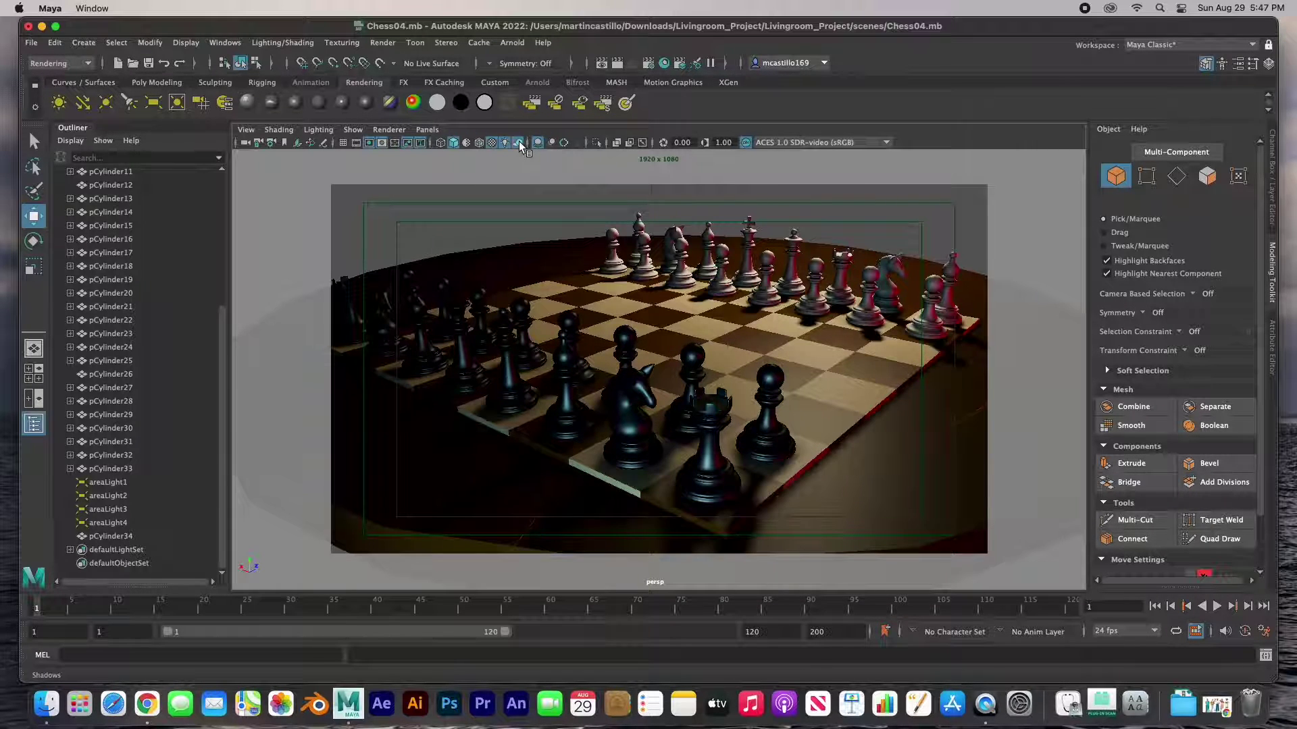
pyautogui.click(554, 143)
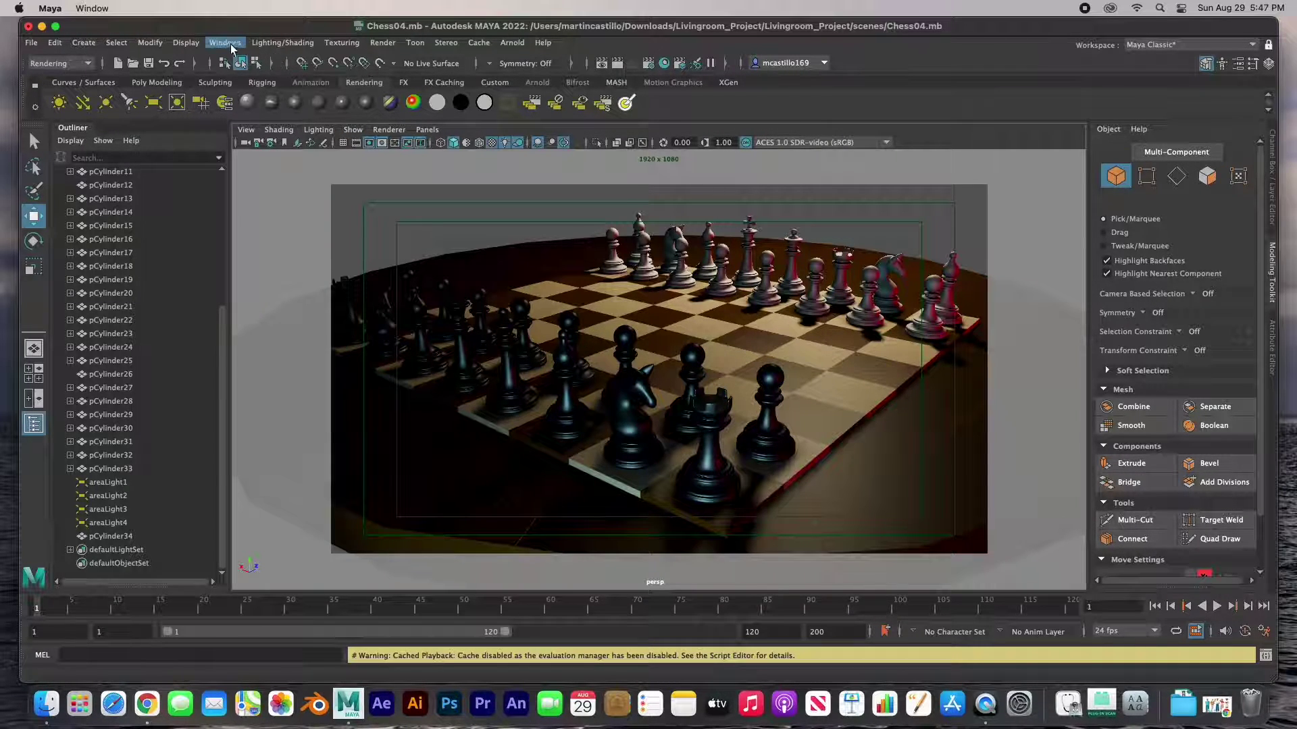
# Render the current frame into Render View and re-render it.
pyautogui.click(383, 43)
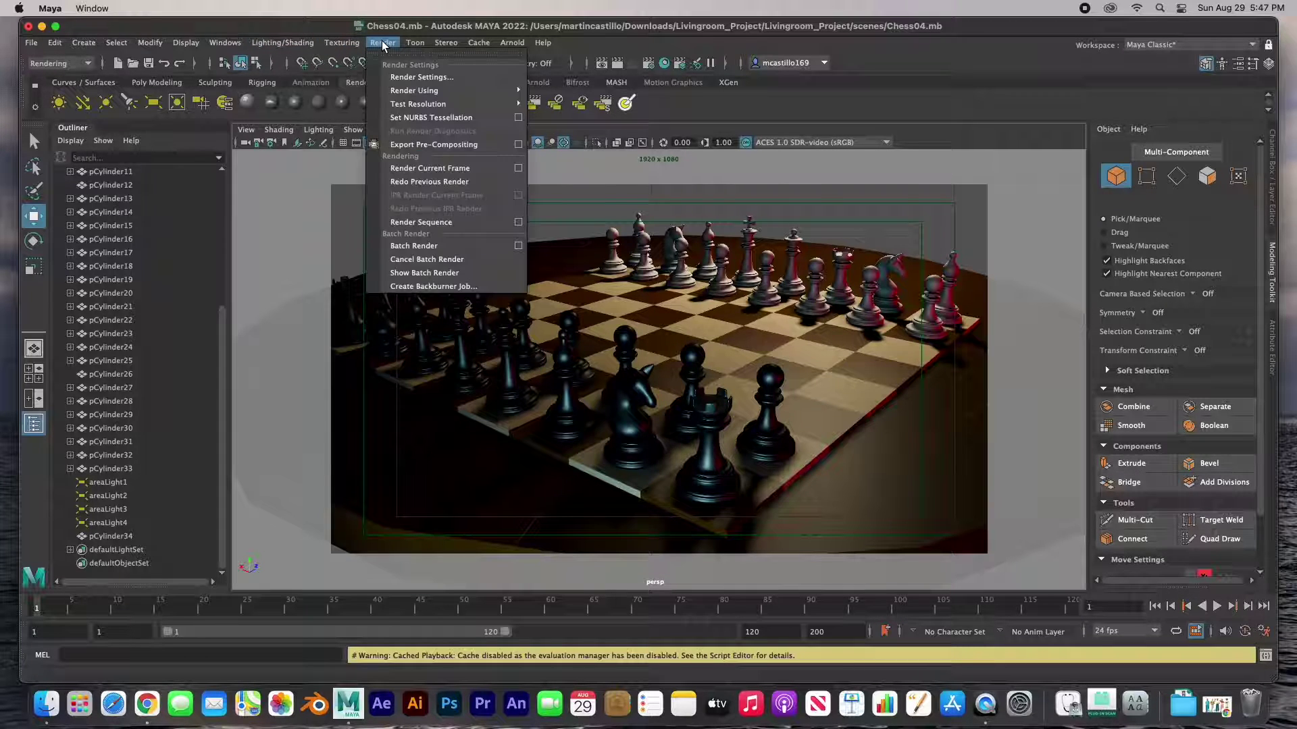
pyautogui.click(405, 169)
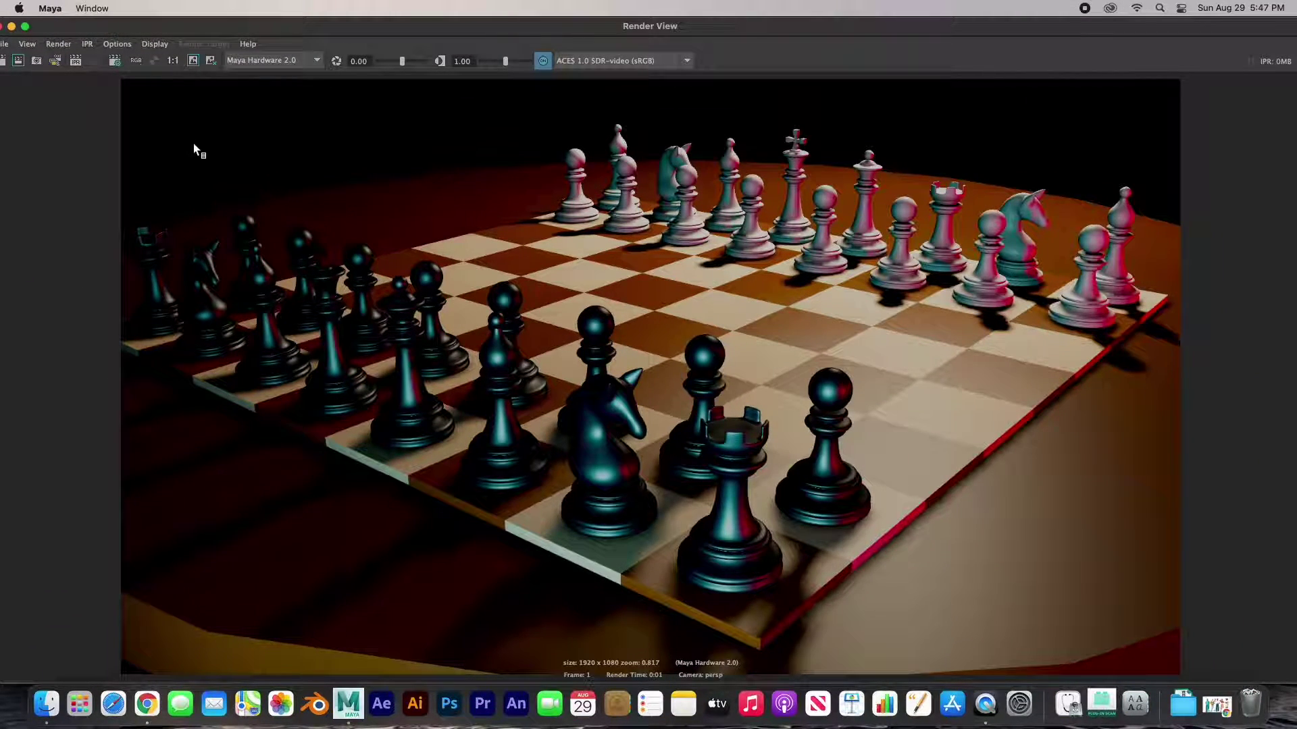
pyautogui.moveTo(131, 30); pyautogui.dragTo(161, 30)
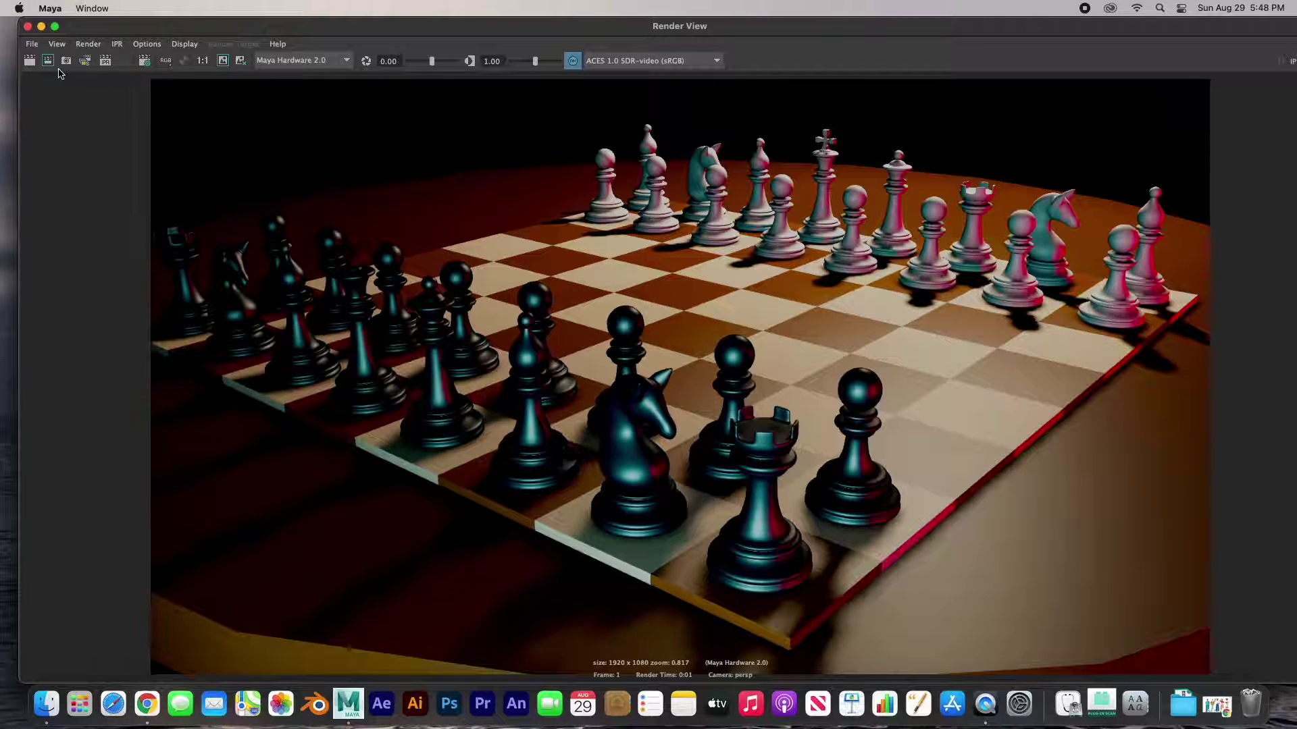
pyautogui.click(29, 60)
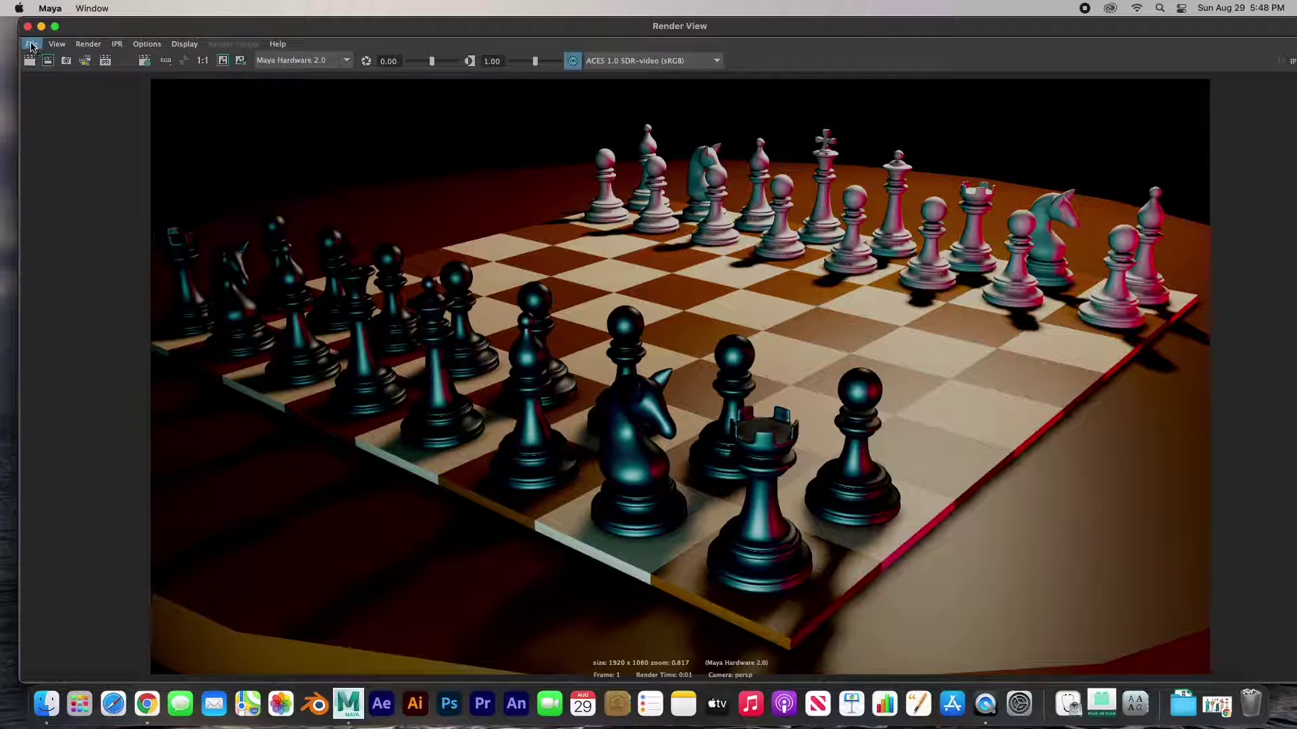
# Save the render as a colour-managed JPEG named 'Chess Set' with the view transform applied.
pyautogui.click(32, 43)
pyautogui.click(41, 82)
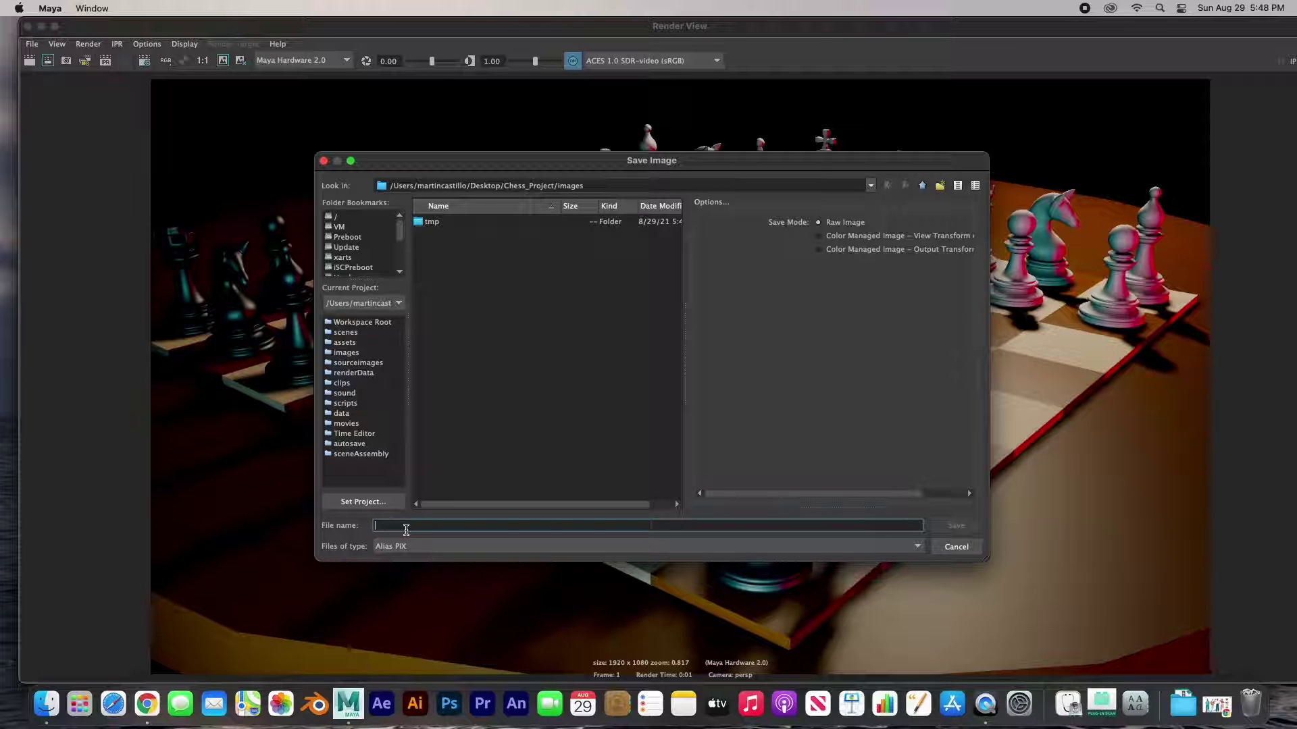
pyautogui.write('Chess Se')
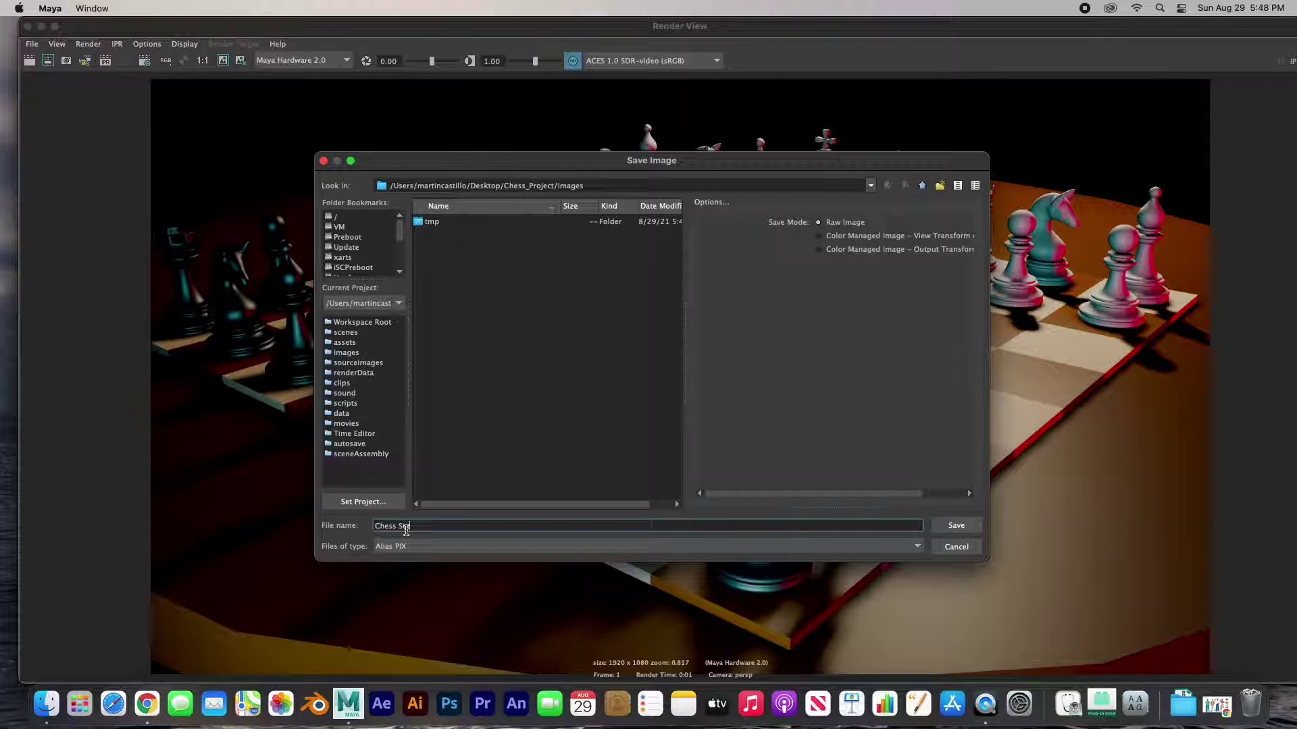
pyautogui.write('t')
pyautogui.click(439, 547)
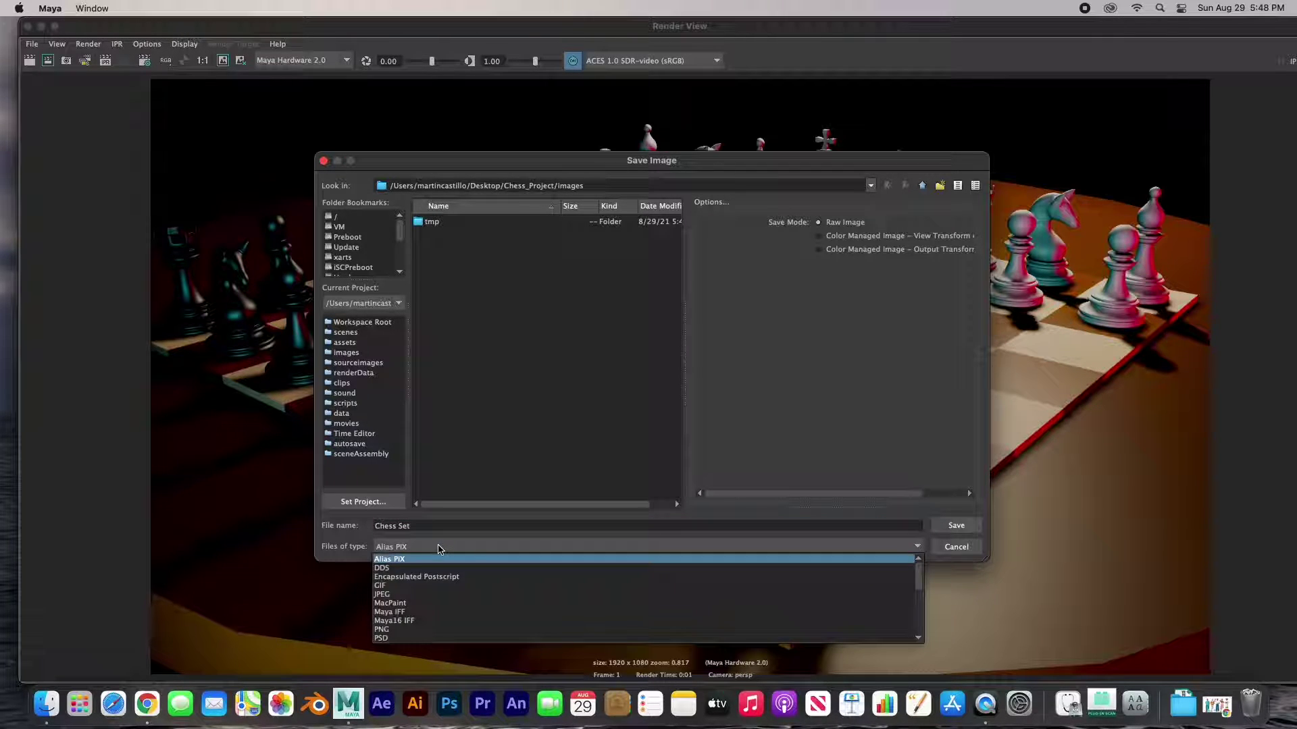
pyautogui.click(424, 595)
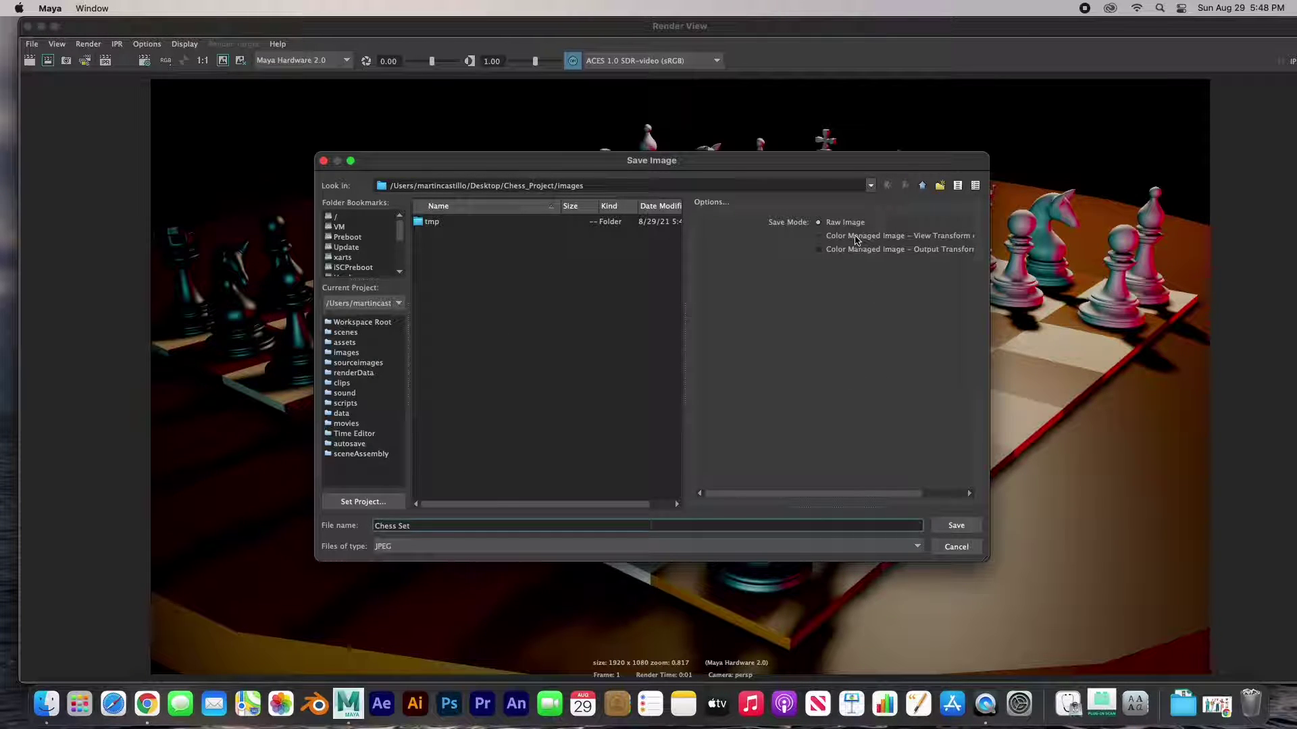
pyautogui.click(854, 237)
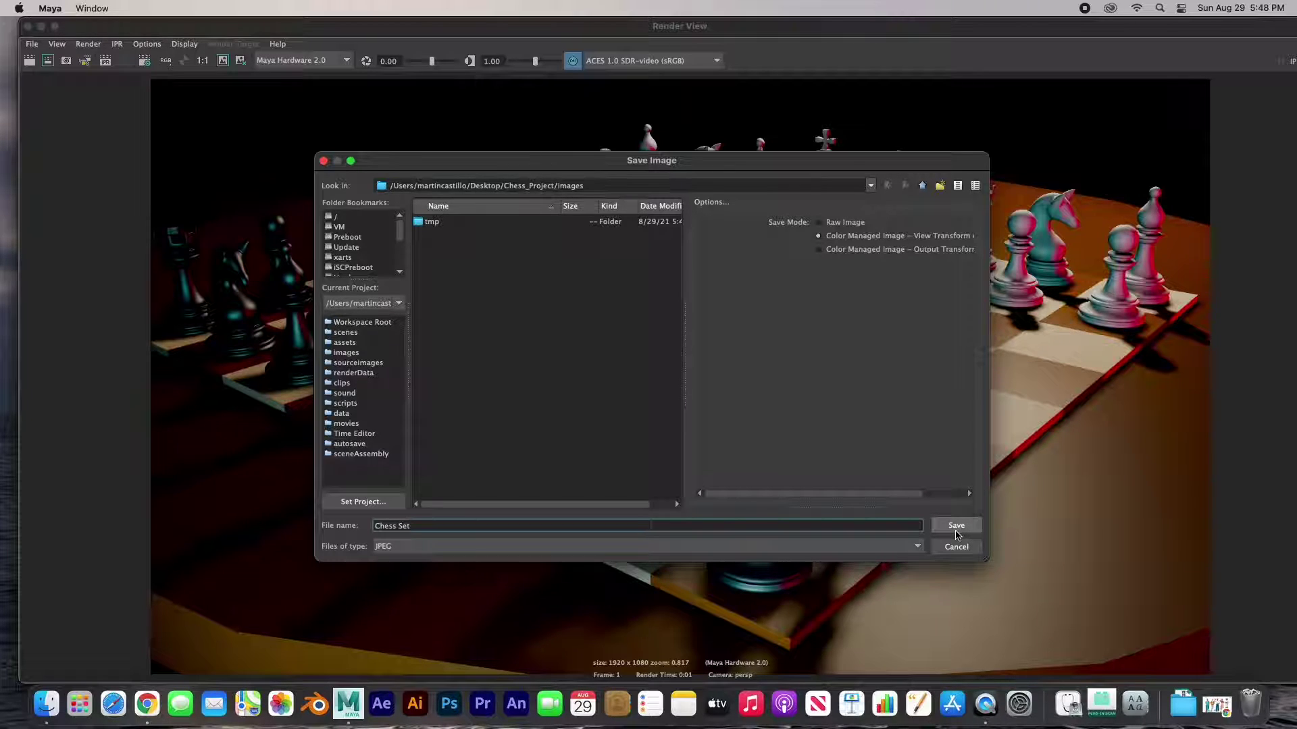
pyautogui.click(956, 528)
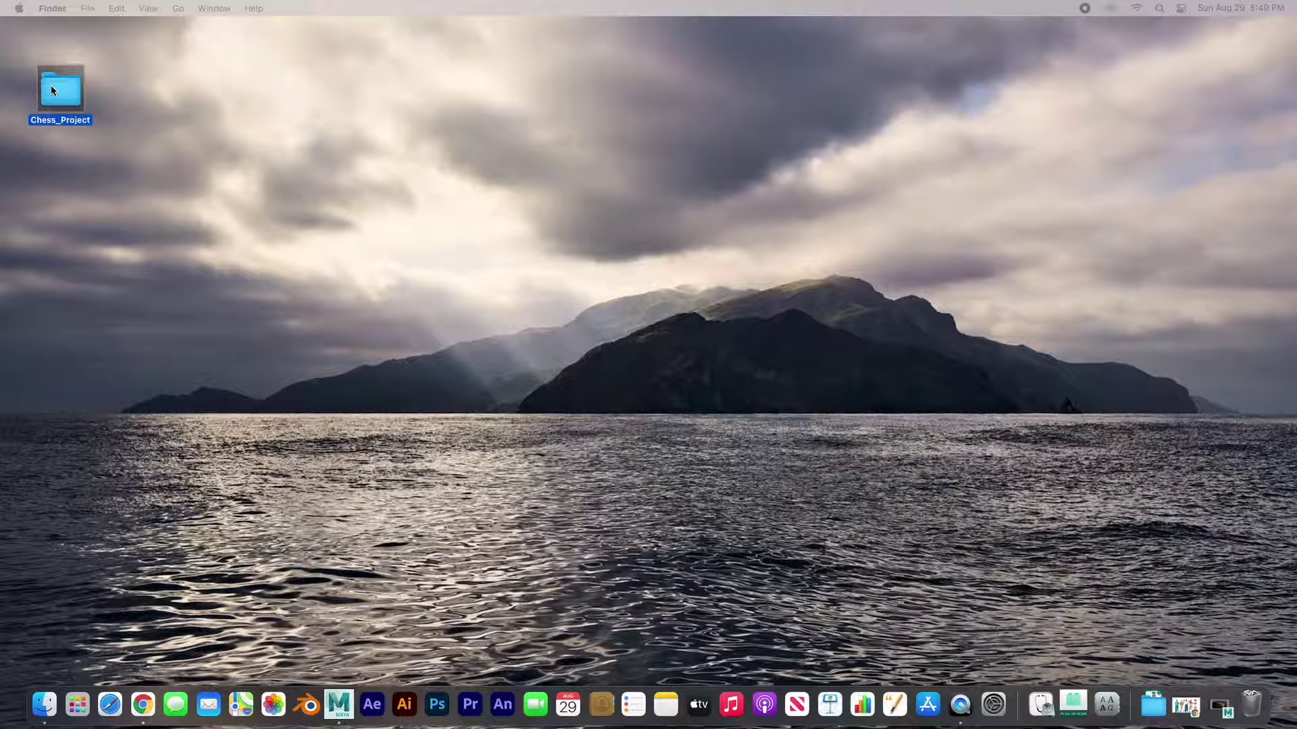
# Open Chess_Project, enlarge its window, and expand images to show Chess Set.jpg.
pyautogui.doubleClick(52, 90)
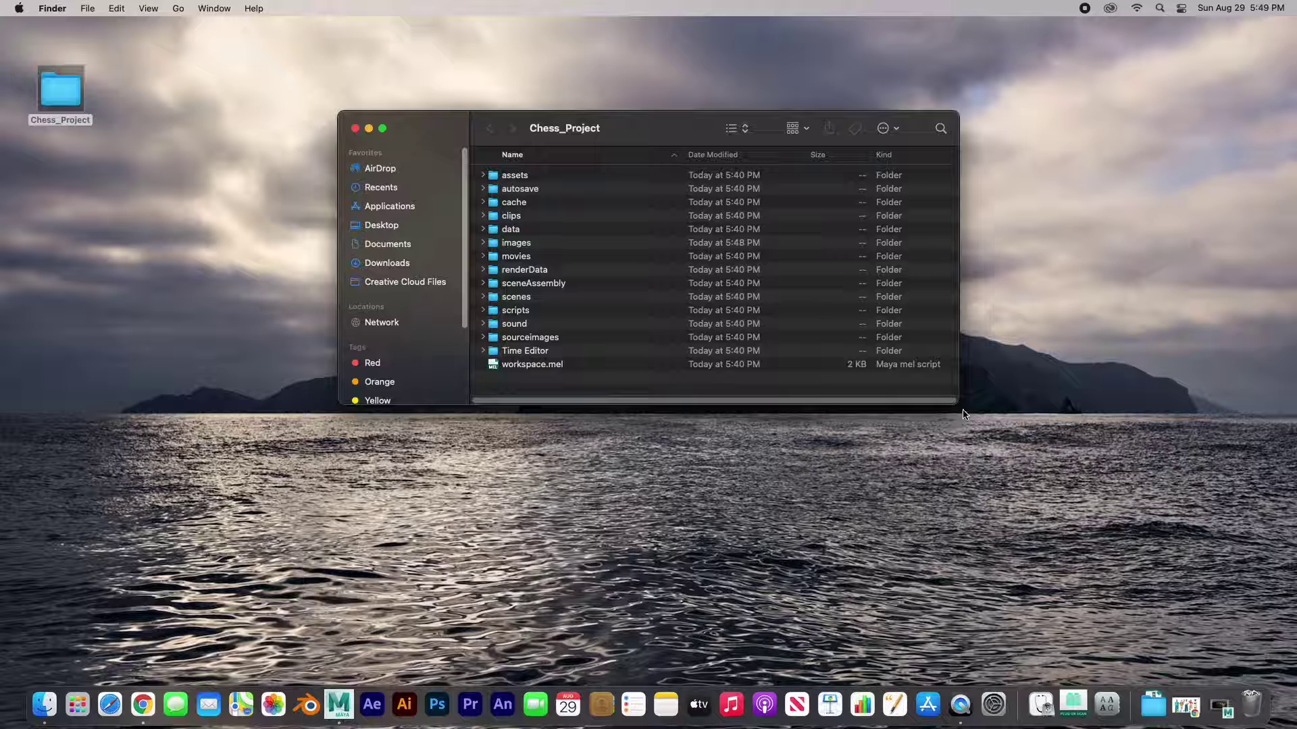
pyautogui.moveTo(959, 404); pyautogui.dragTo(908, 499)
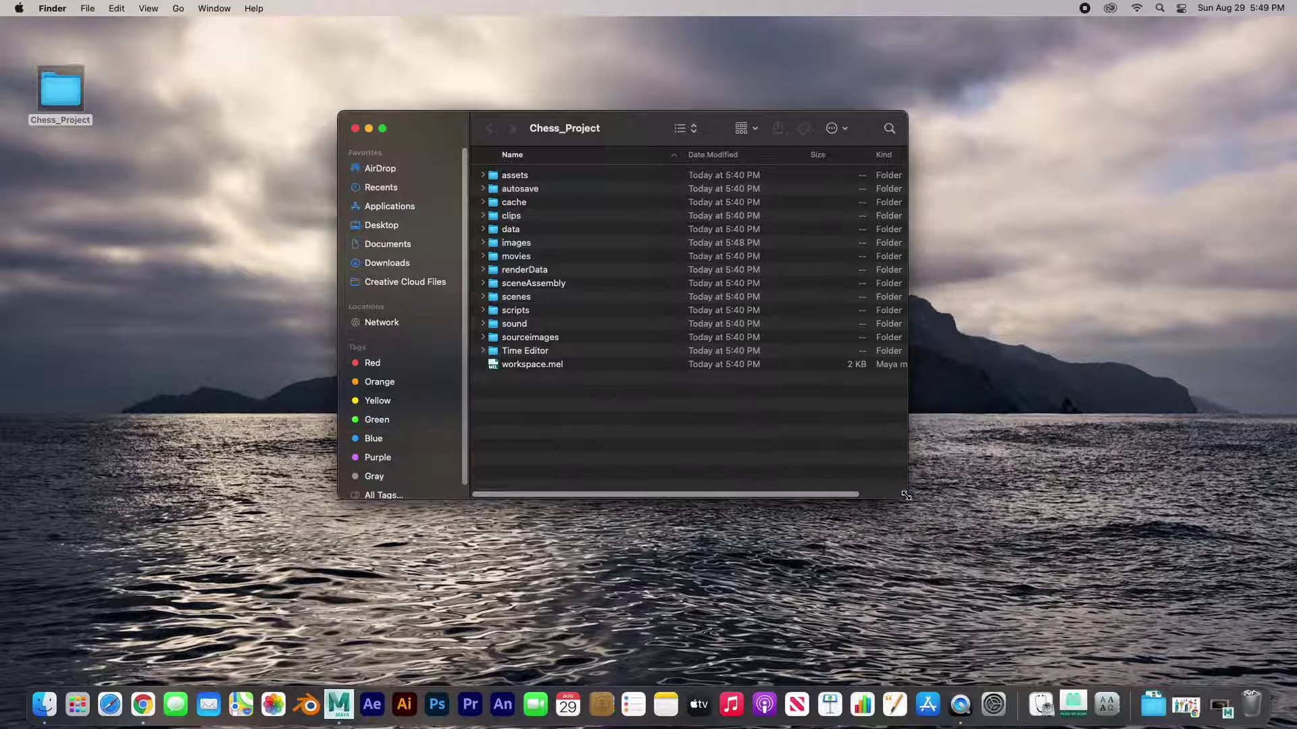
pyautogui.click(484, 244)
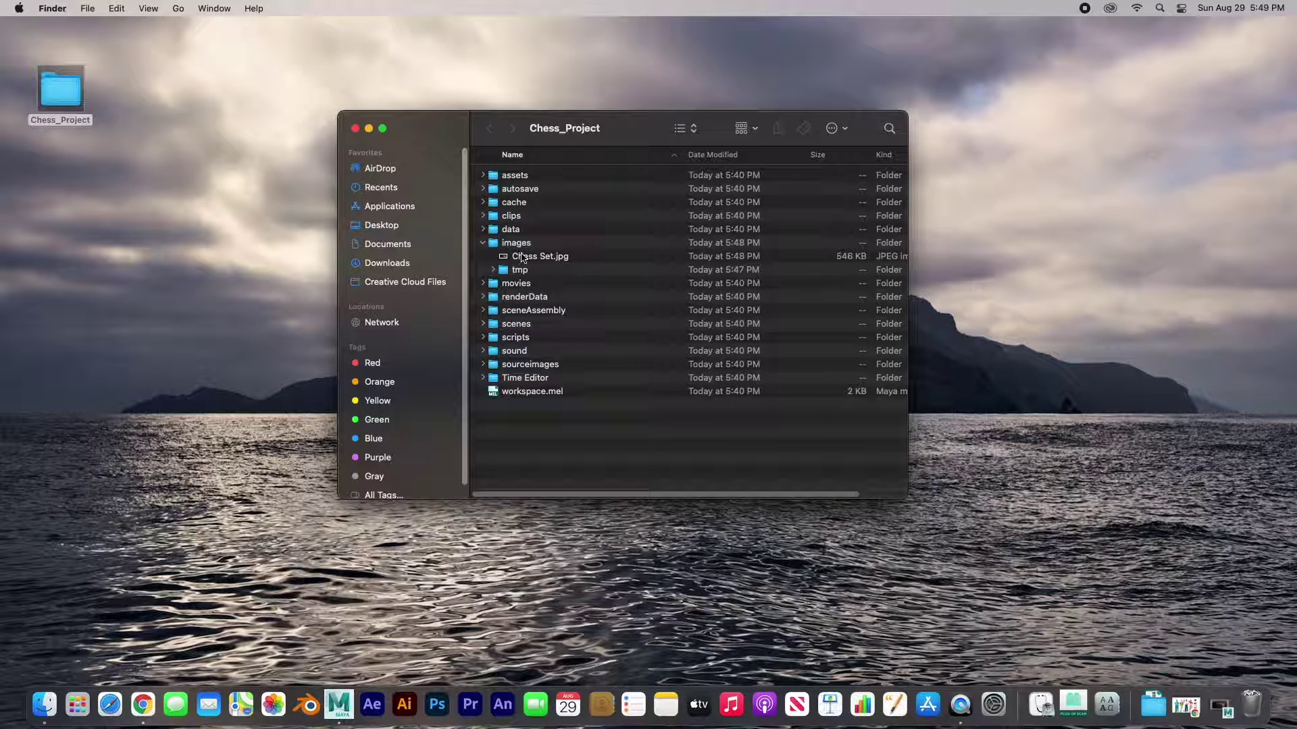